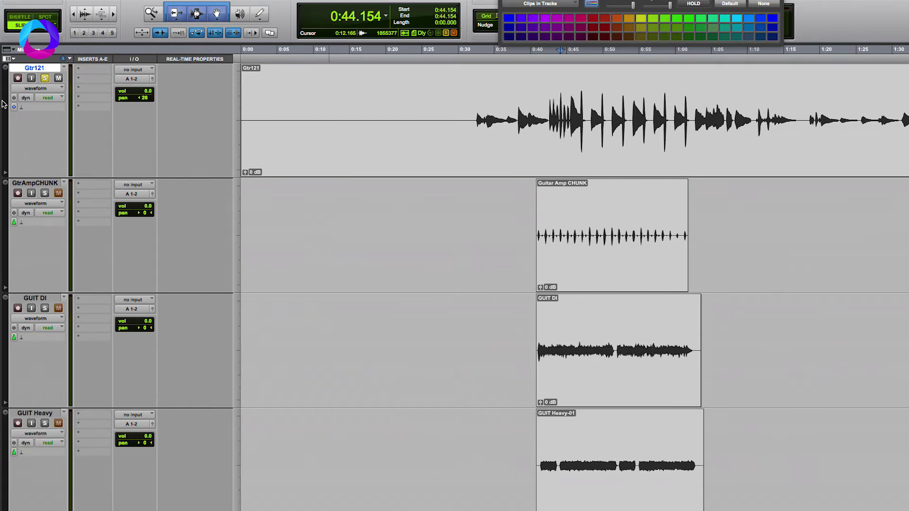
Audition the soloed Gtr121 track and insert the Sugar plug-in on it.
key(space)
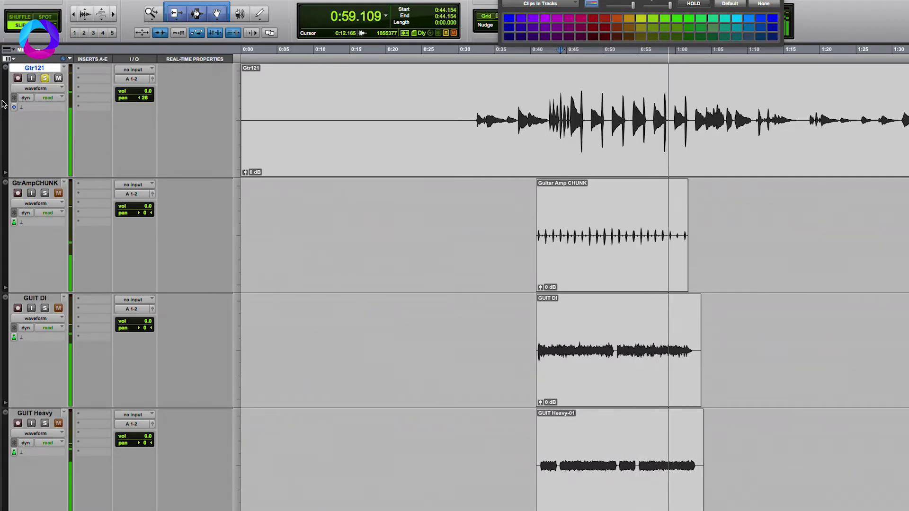
key(space)
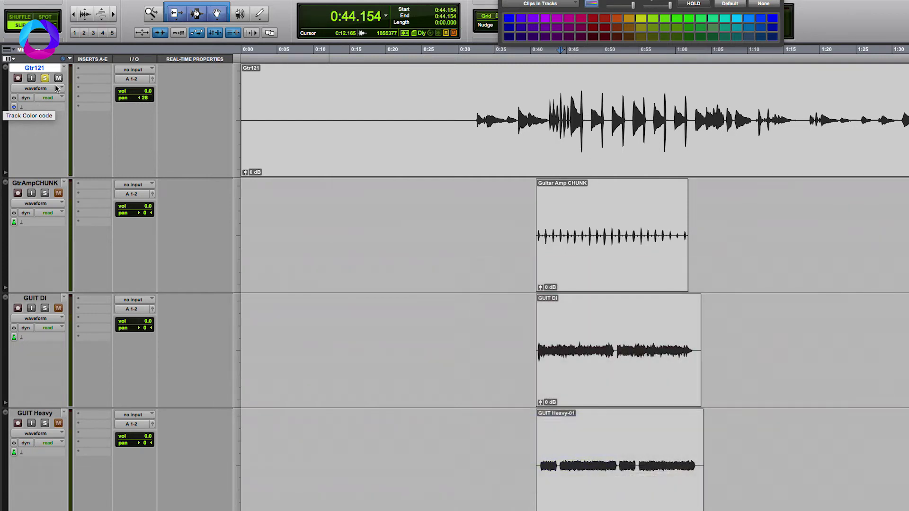
click(105, 83)
text(sugar)
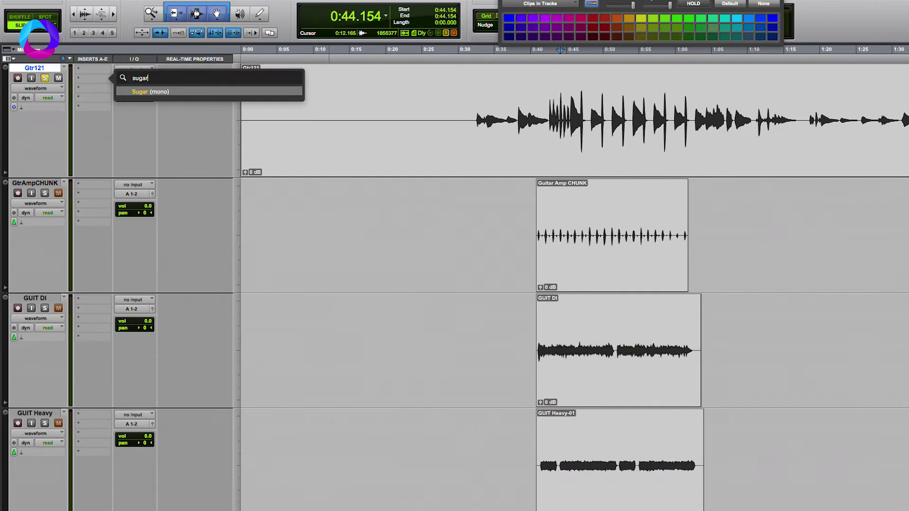
key(Return)
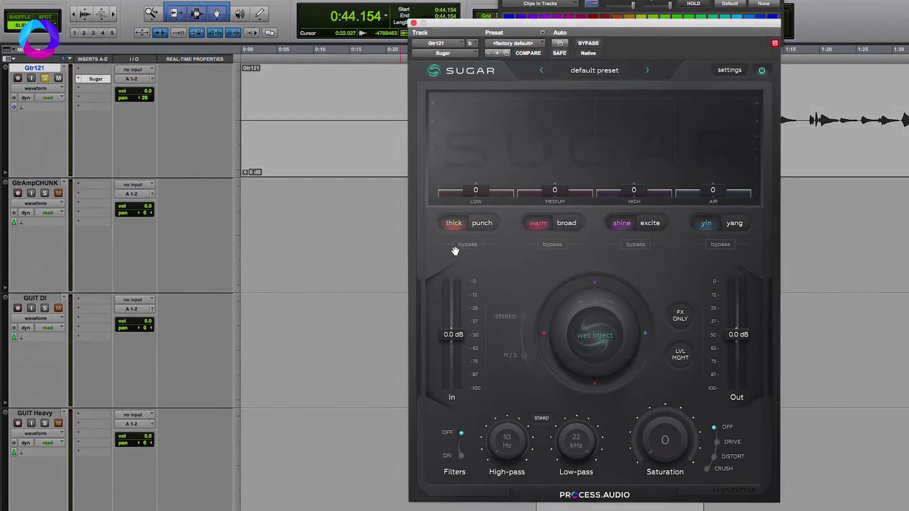
Set Sugar's saturation to Drive at 49 while the Gtr121 guitar plays.
key(space)
scroll(682, 443, up, 15)
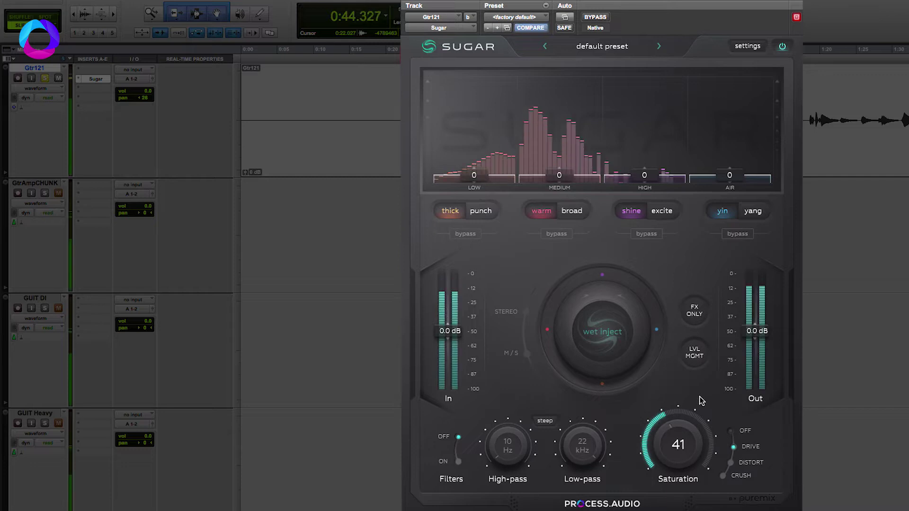
scroll(682, 442, down, 5)
scroll(682, 443, up, 5)
scroll(682, 443, down, 15)
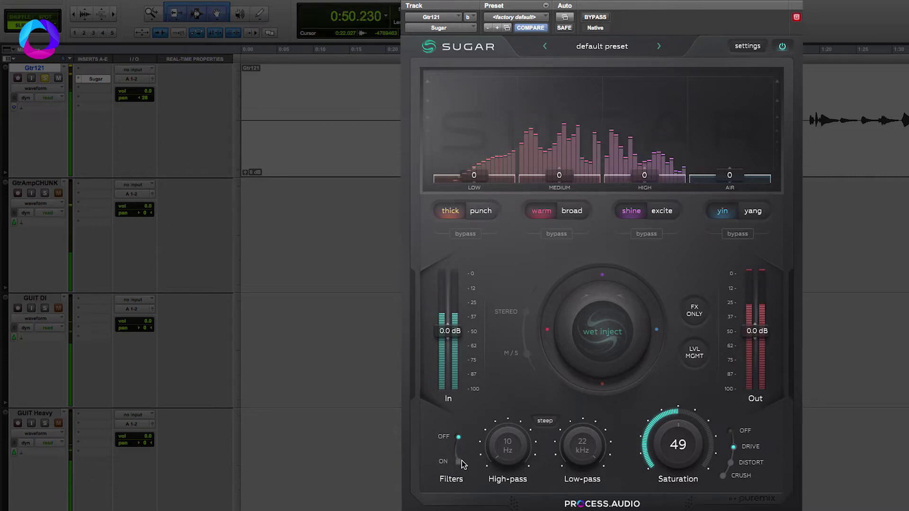
Turn on Sugar's filters with the steep slope and set the high-pass to 83 Hz, checking it in playback.
key(space)
click(459, 460)
scroll(508, 446, up, 10)
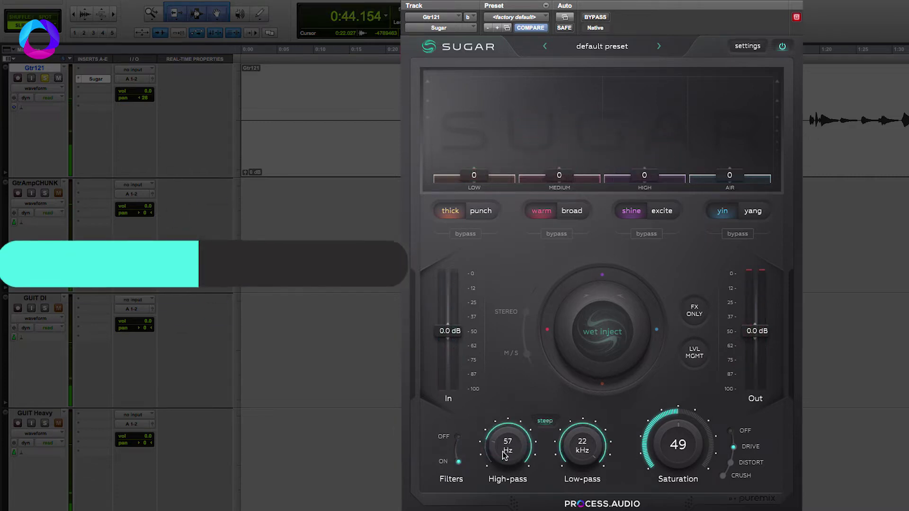
key(space)
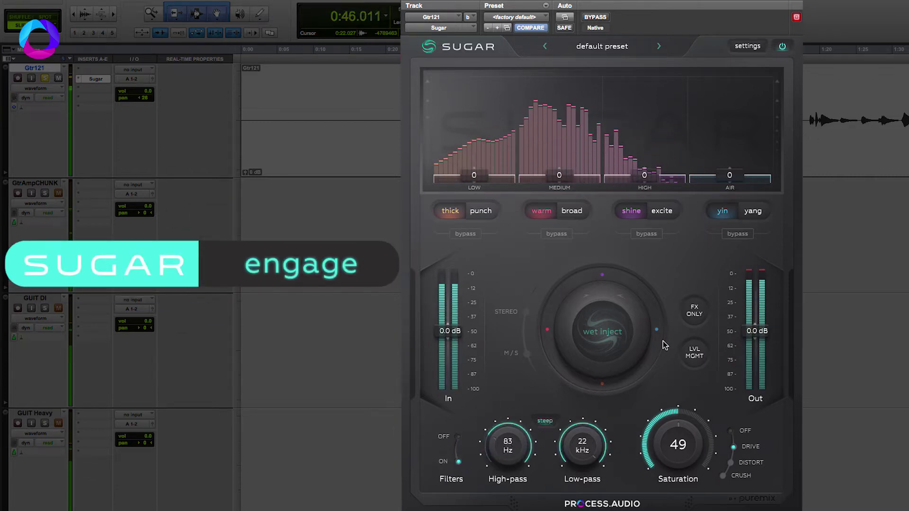
Compare the Gtr121 guitar with Sugar bypassed and engaged to judge the Drive saturation and high-pass filter.
key(space)
click(782, 46)
key(space)
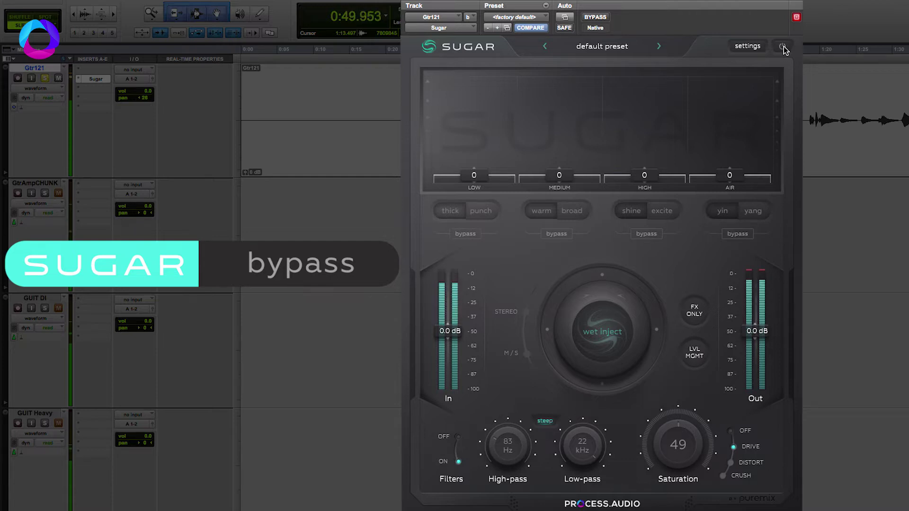
click(783, 47)
key(space)
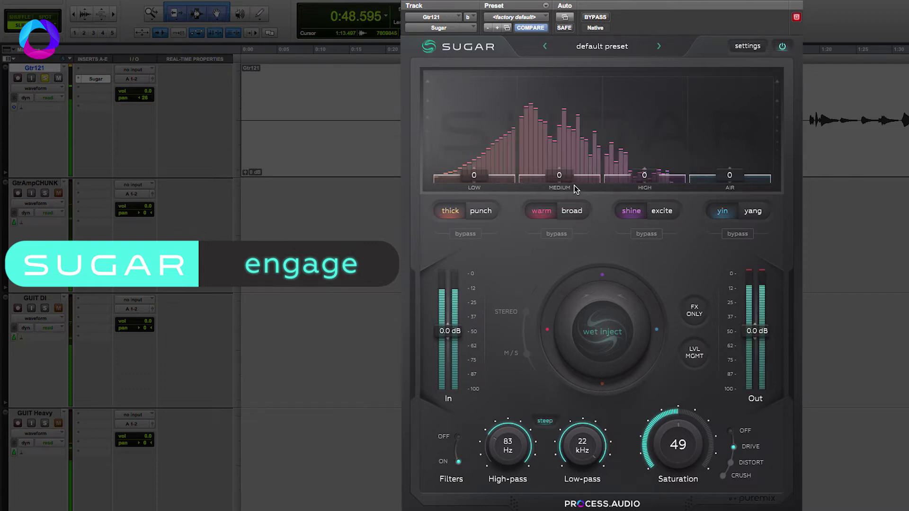
key(space)
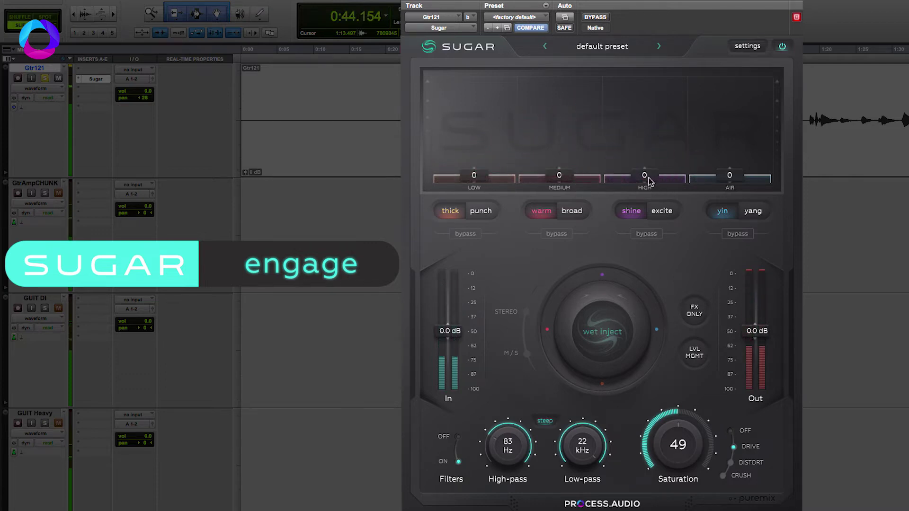
Raise Sugar's High band to 40 with shine, and set the Medium band to broad at 40.
drag(645, 150, 648, 137)
key(space)
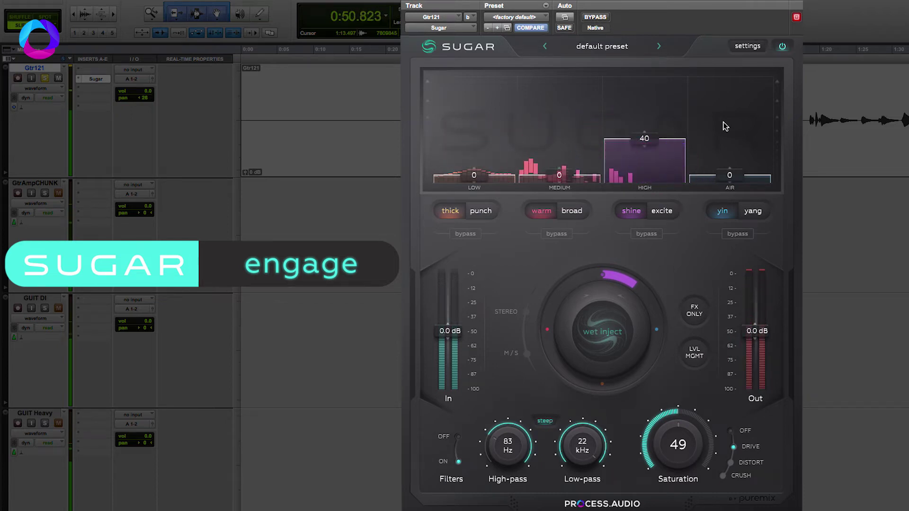
click(579, 211)
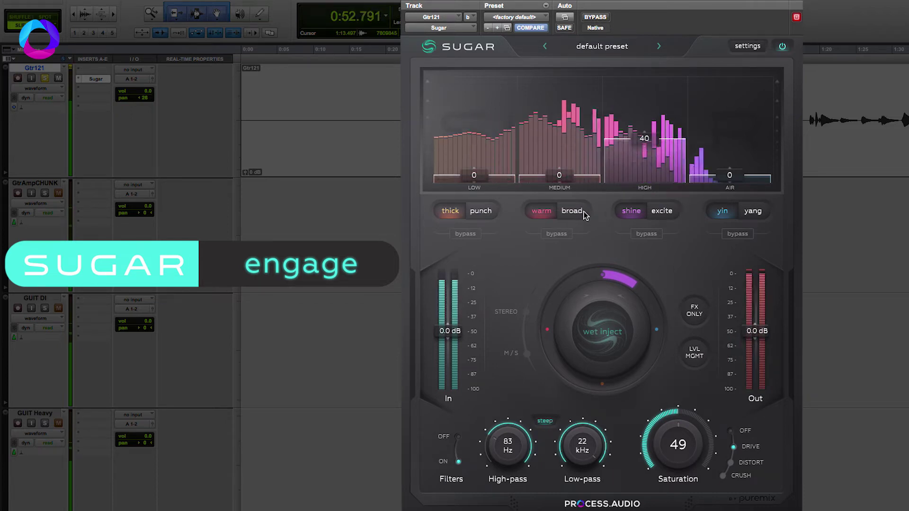
key(space)
key(space)
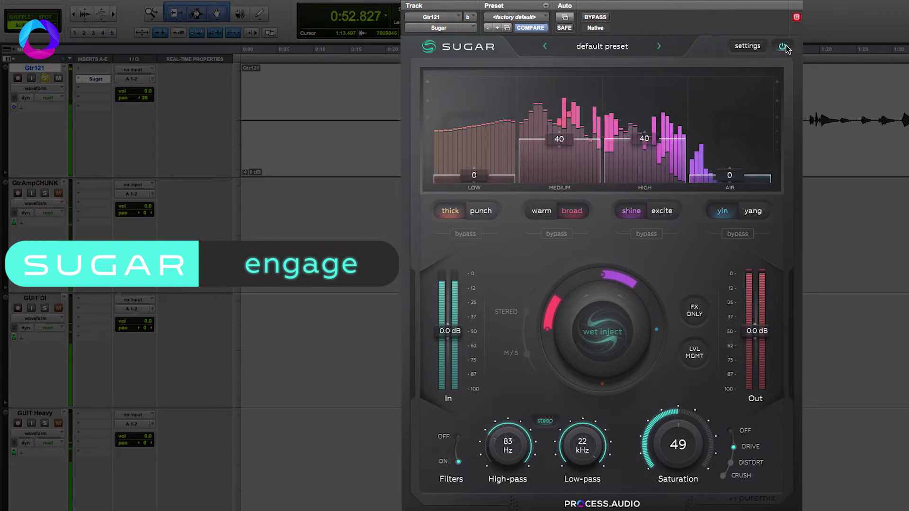
Compare the Gtr121 guitar with Sugar bypassed and engaged to judge the boosted Medium and High bands.
click(783, 46)
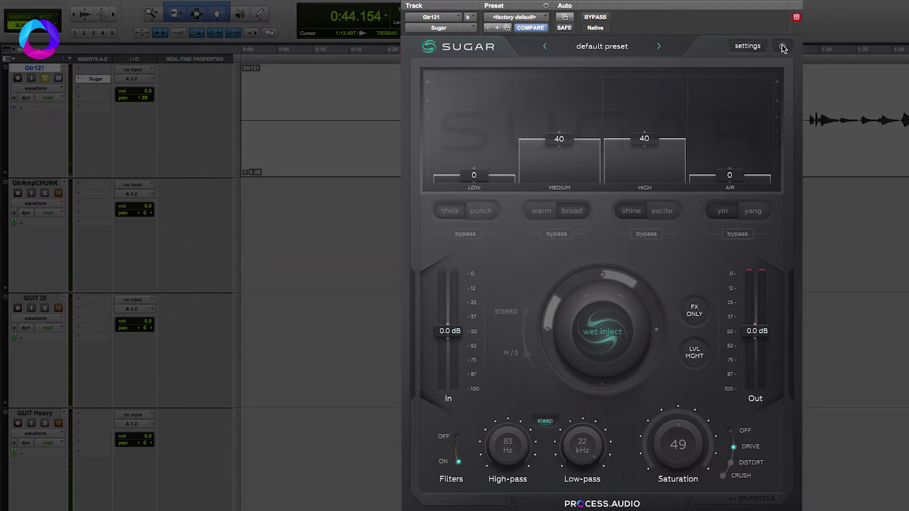
click(782, 47)
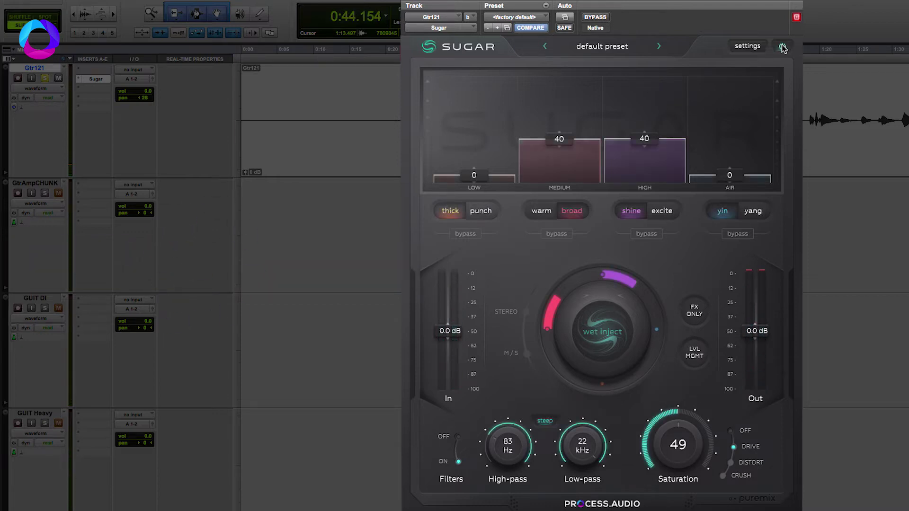
key(space)
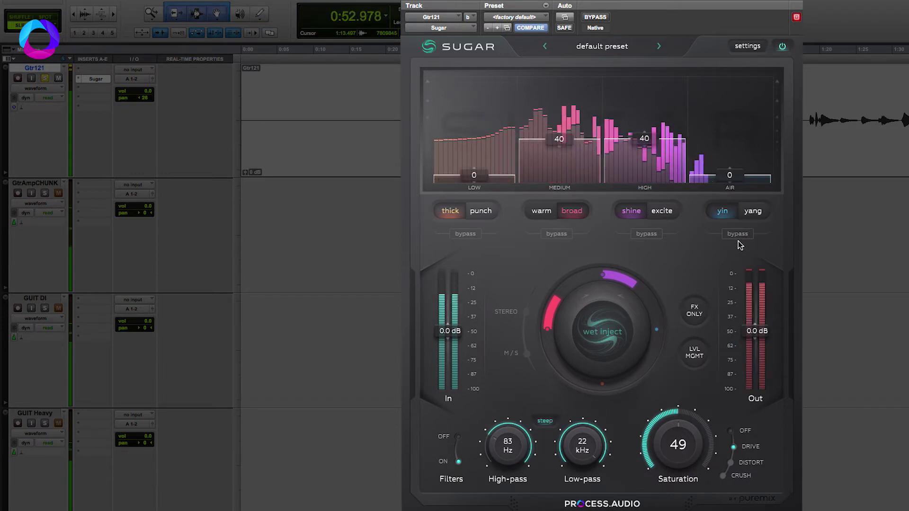
key(space)
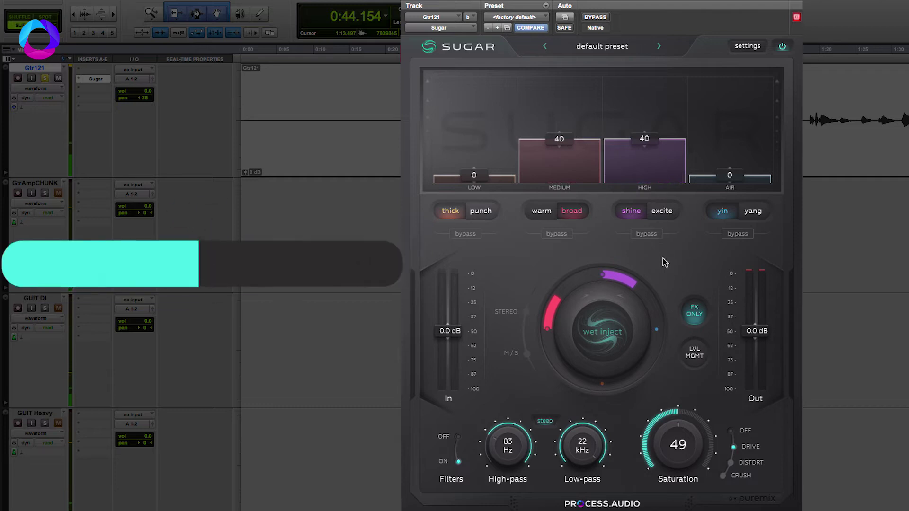
Listen to the guitar with FX Only on, and replay it with FX Only off to hear the full signal.
key(space)
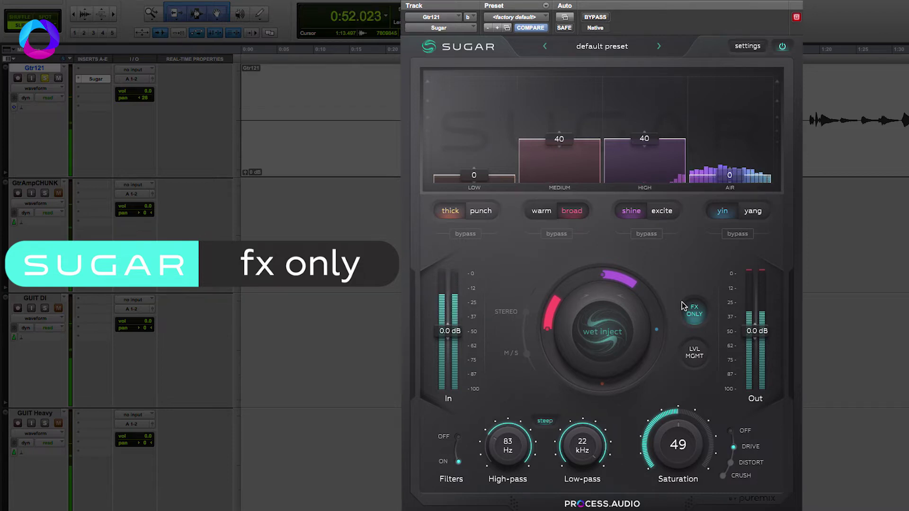
click(695, 312)
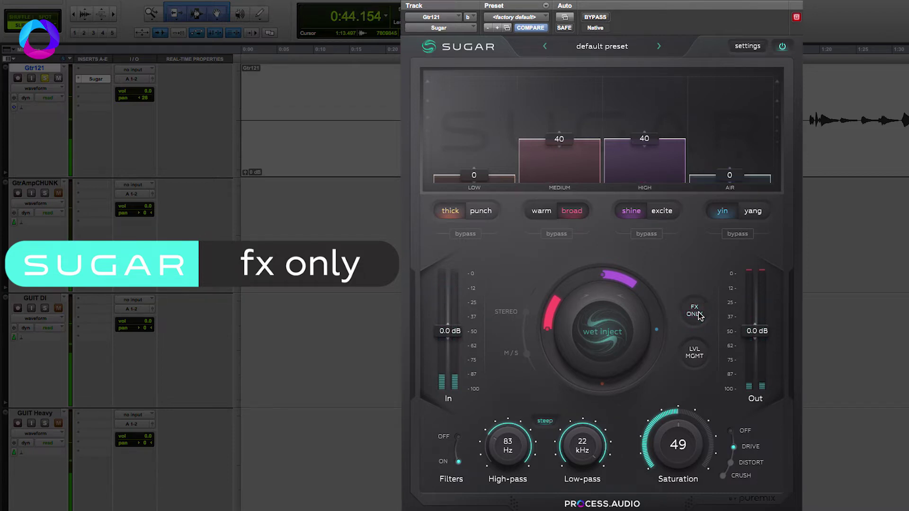
key(space)
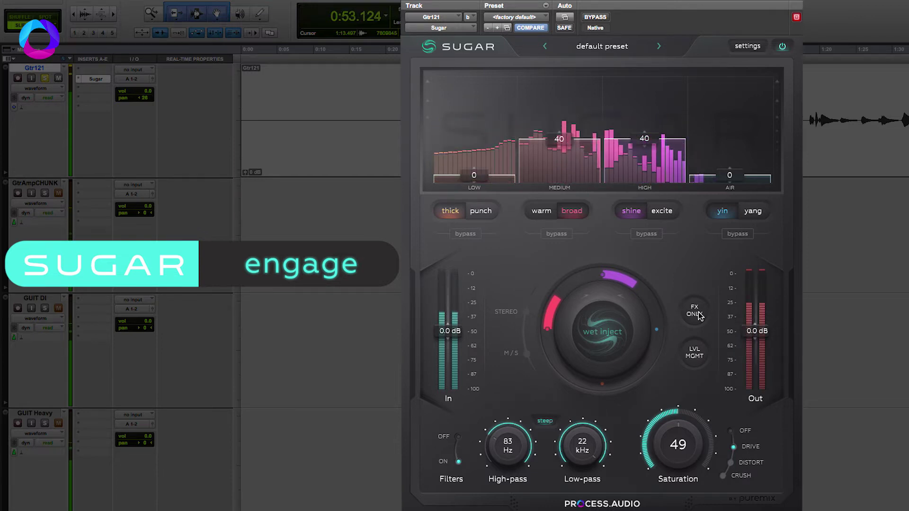
key(space)
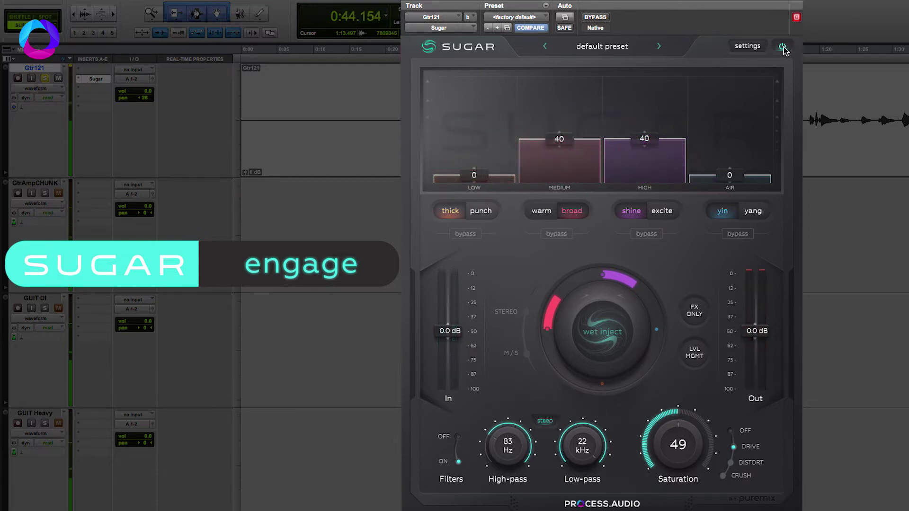
Play the Gtr121 guitar with Sugar bypassed once more, and re-engage the plug-in.
click(783, 47)
key(space)
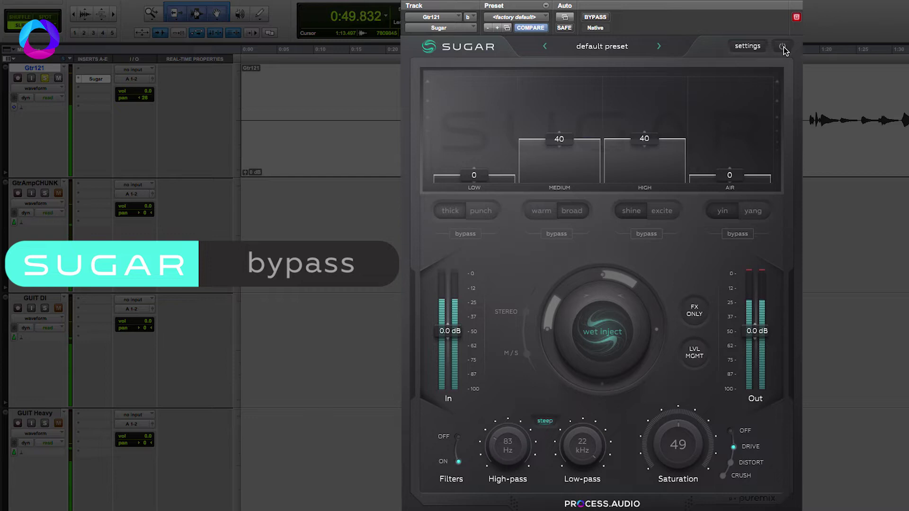
click(783, 46)
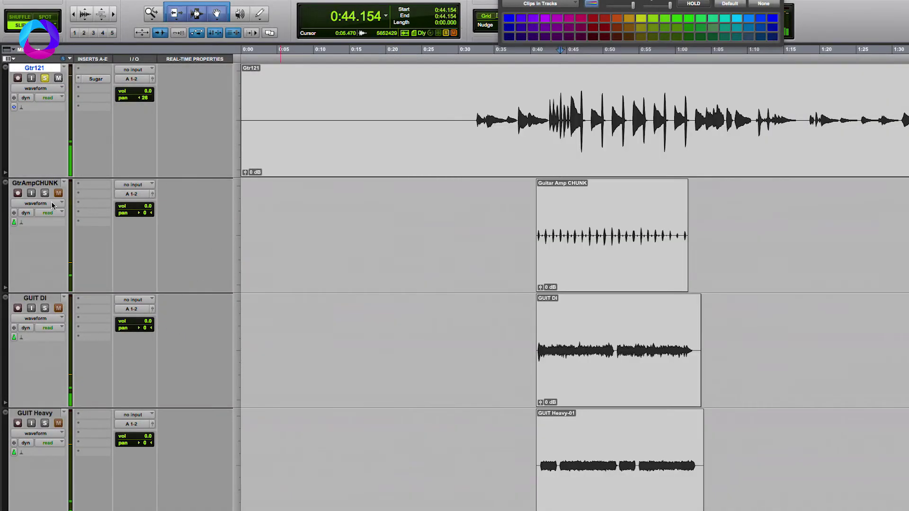
Solo the GtrAmpCHUNK track and raise its Guitar Amp CHUNK clip gain to +6.0 dB, auditioning before and after.
click(623, 286)
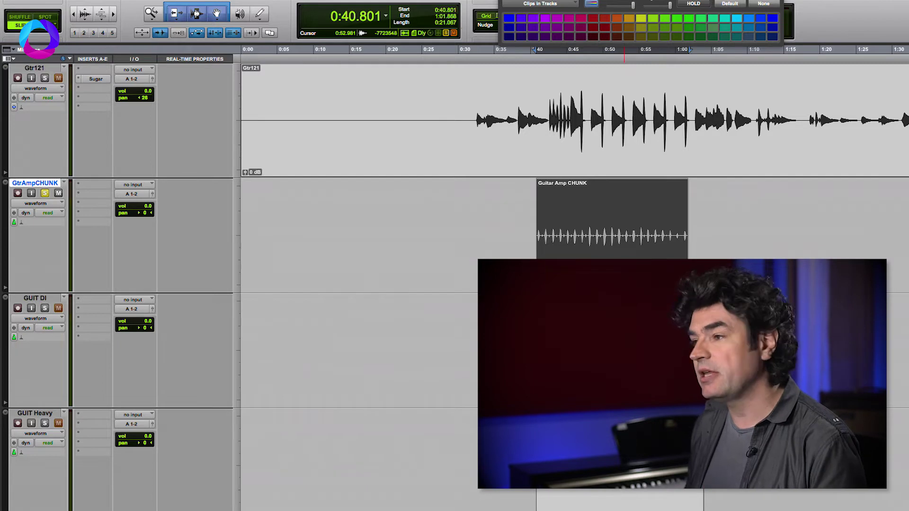
key(space)
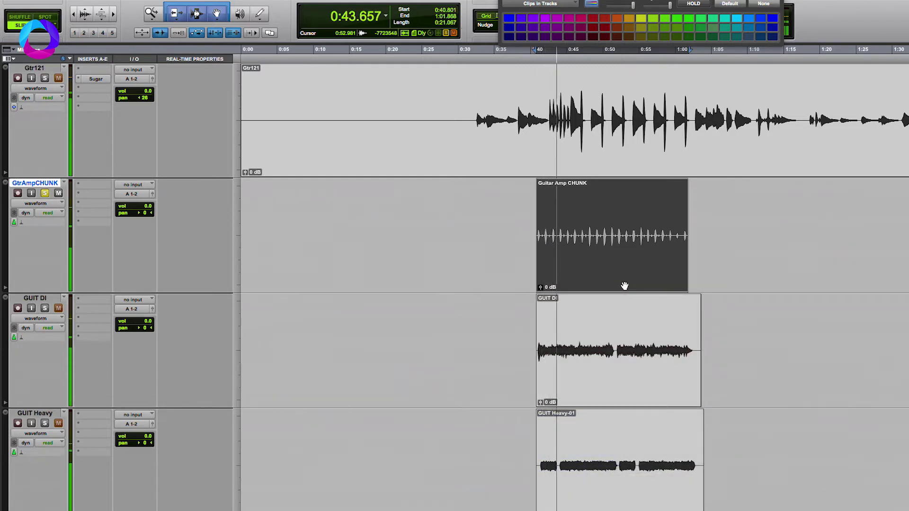
scroll(573, 258, down, 2)
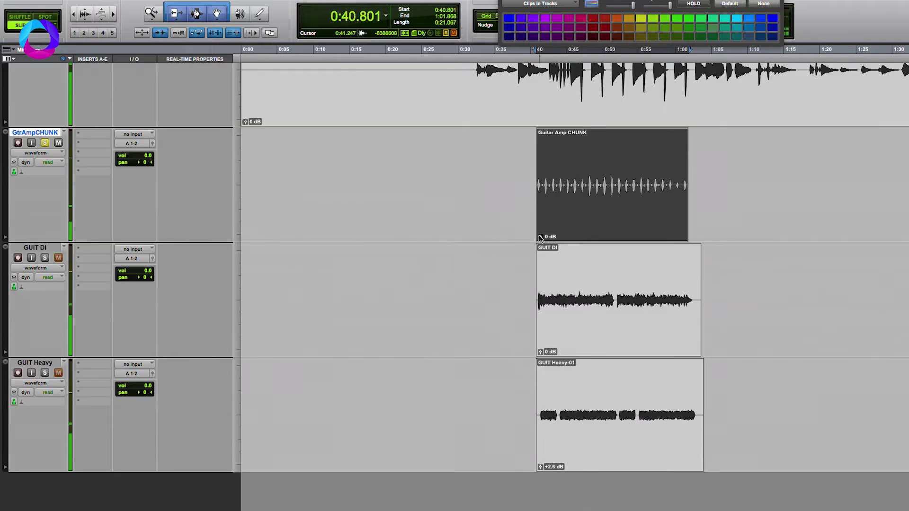
drag(541, 238, 542, 234)
key(space)
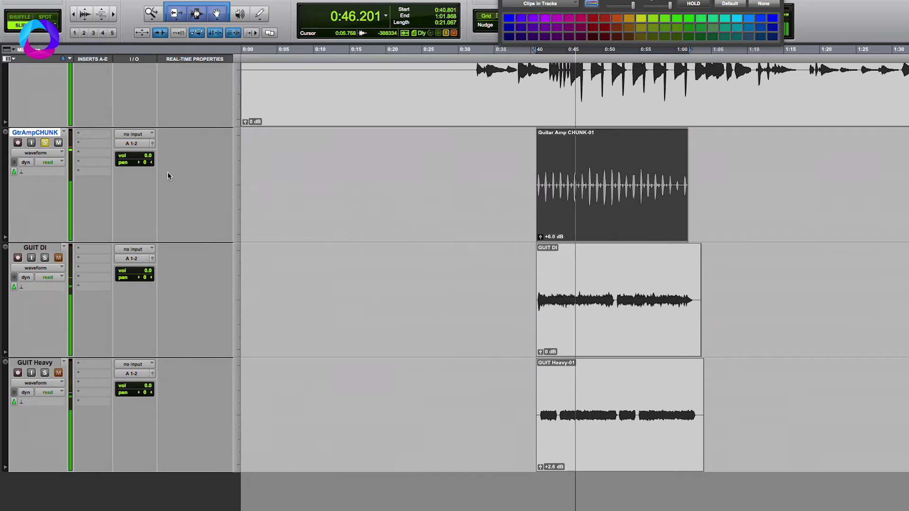
key(space)
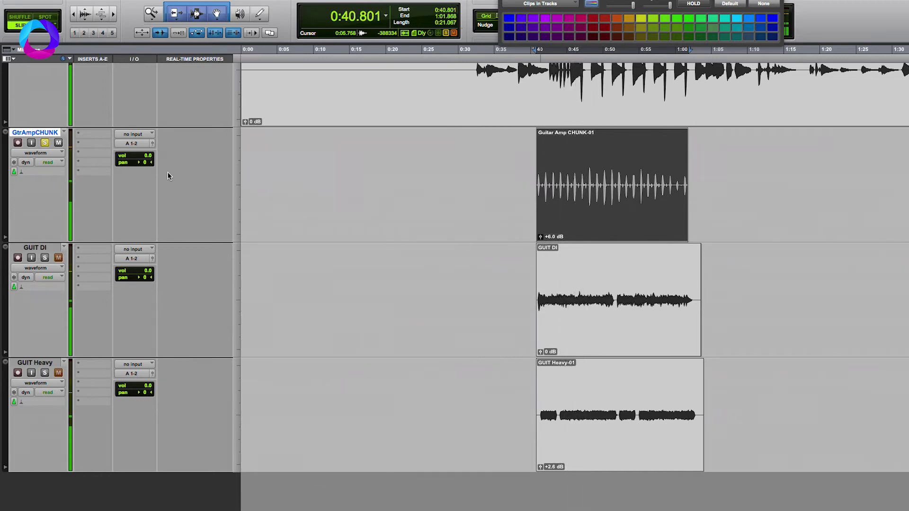
Insert the Sugar plug-in on the GtrAmpCHUNK track.
click(88, 142)
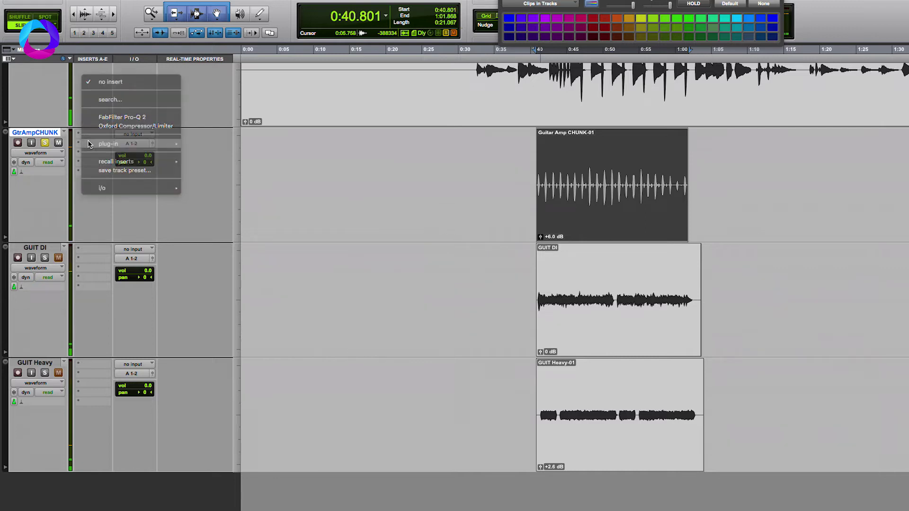
text(sugar)
key(Return)
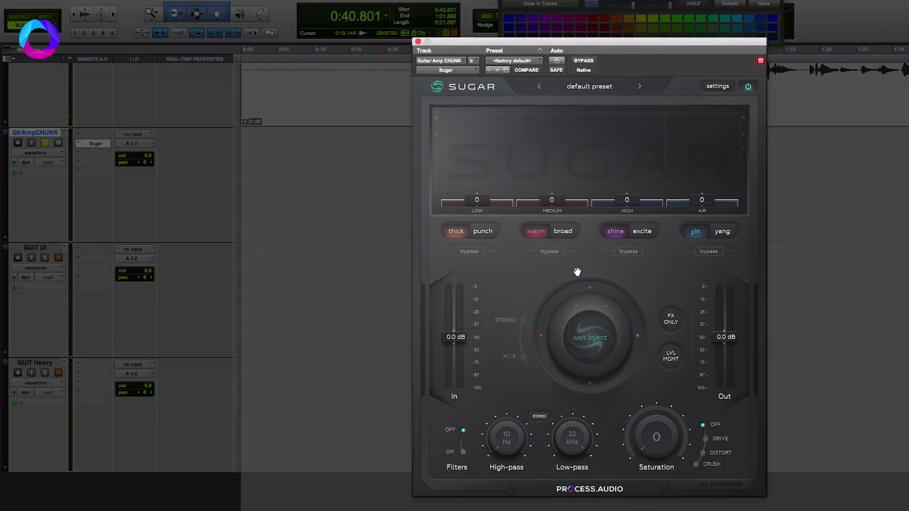
Set Sugar's saturation on GtrAmpCHUNK to Drive at 40 during playback, comparing against saturation off.
key(space)
drag(664, 419, 683, 436)
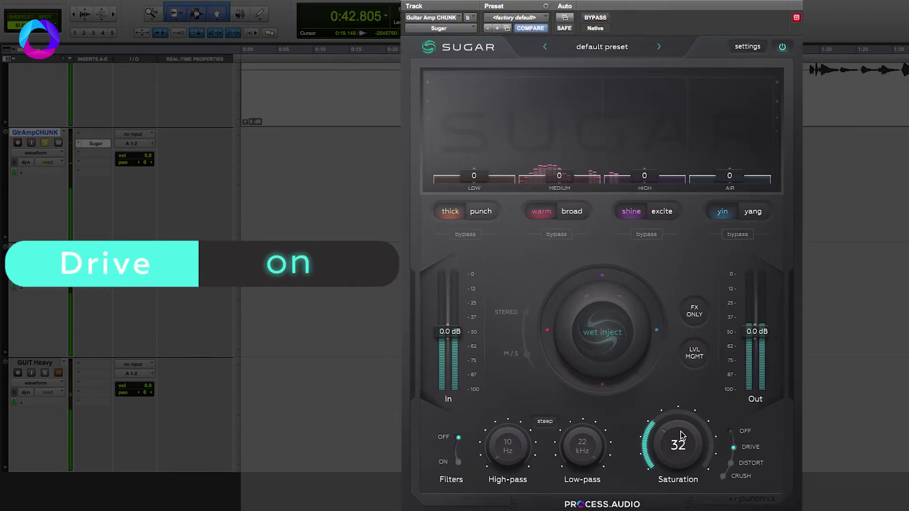
click(732, 432)
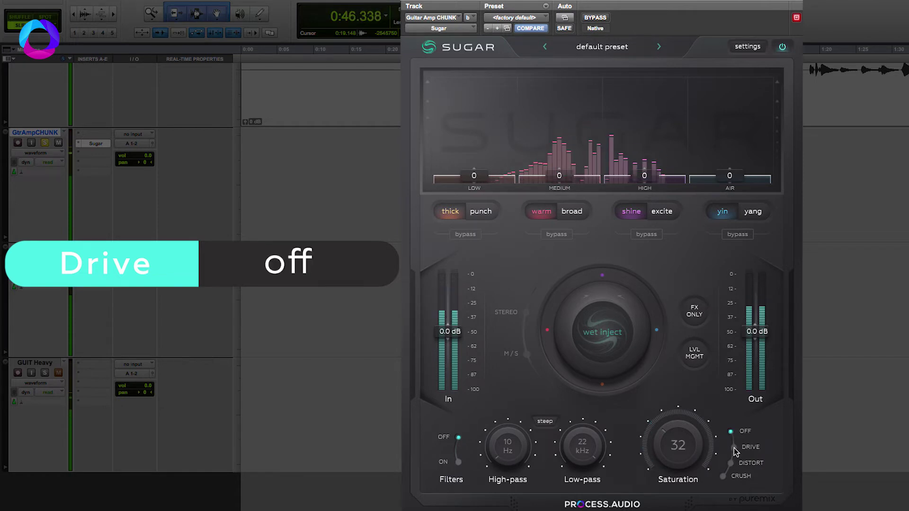
click(733, 448)
drag(682, 452, 684, 451)
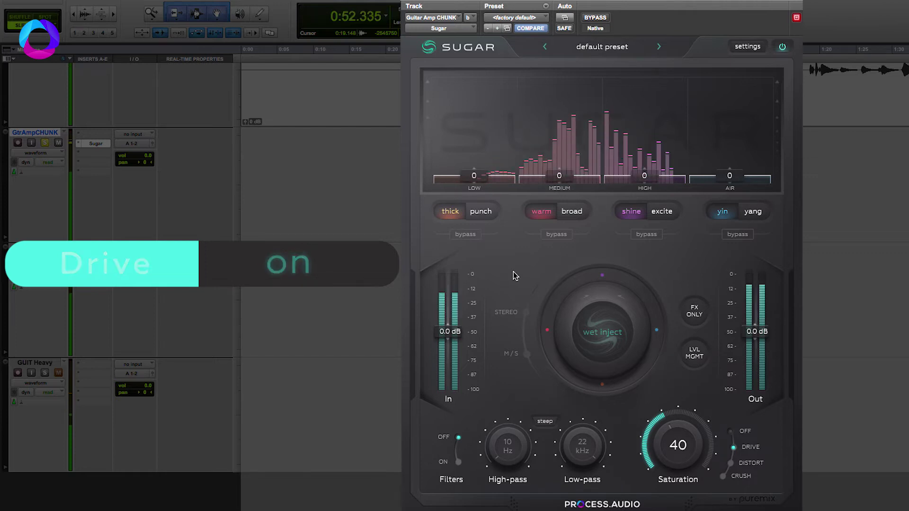
key(space)
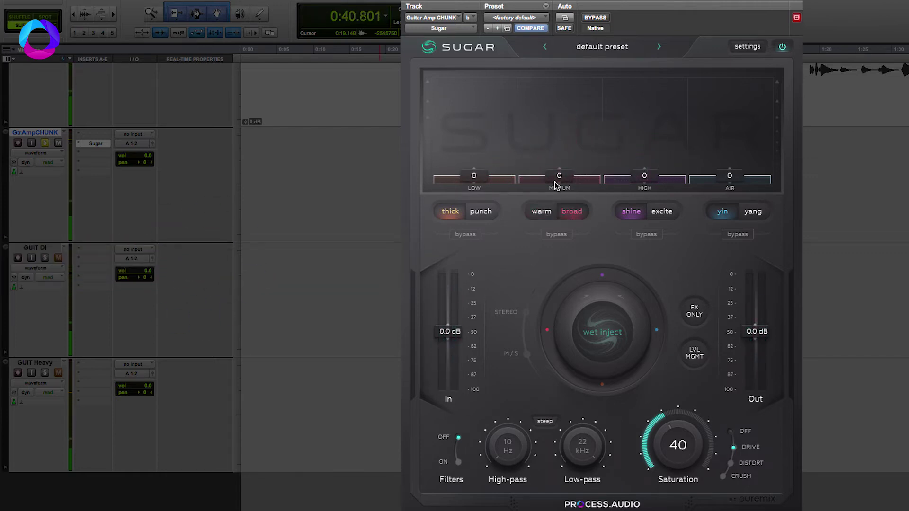
Boost Sugar's Medium band on GtrAmpCHUNK to 71 during playback, comparing the plug-in bypassed and engaged.
key(space)
drag(554, 182, 562, 126)
mouse_move(564, 84)
mouse_down()
mouse_move(564, 63)
mouse_move(563, 74)
mouse_up()
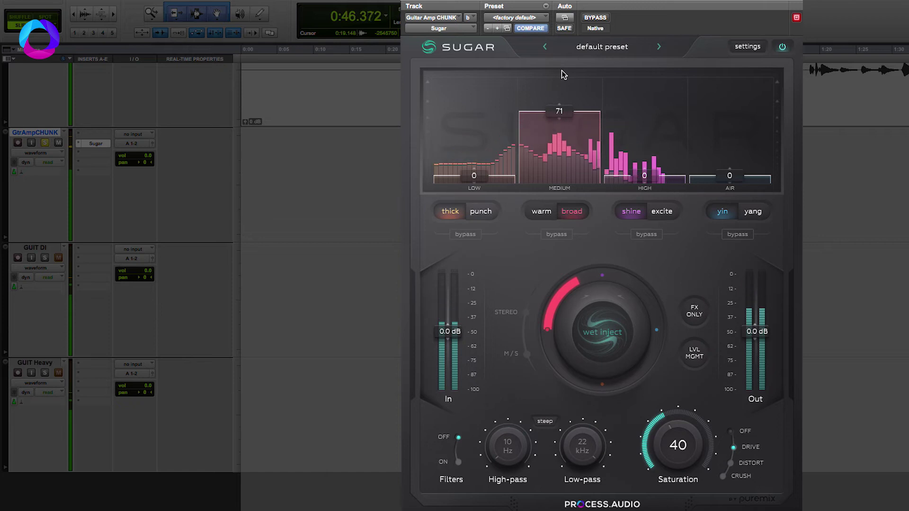
click(782, 47)
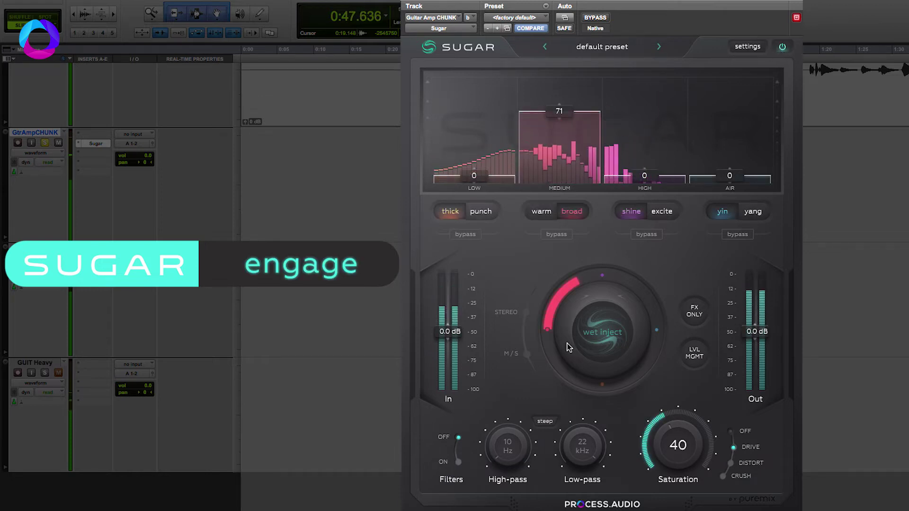
Turn on Sugar's filters with the steep slope, raise the high-pass to 144 Hz, and compare filters off and on.
click(545, 421)
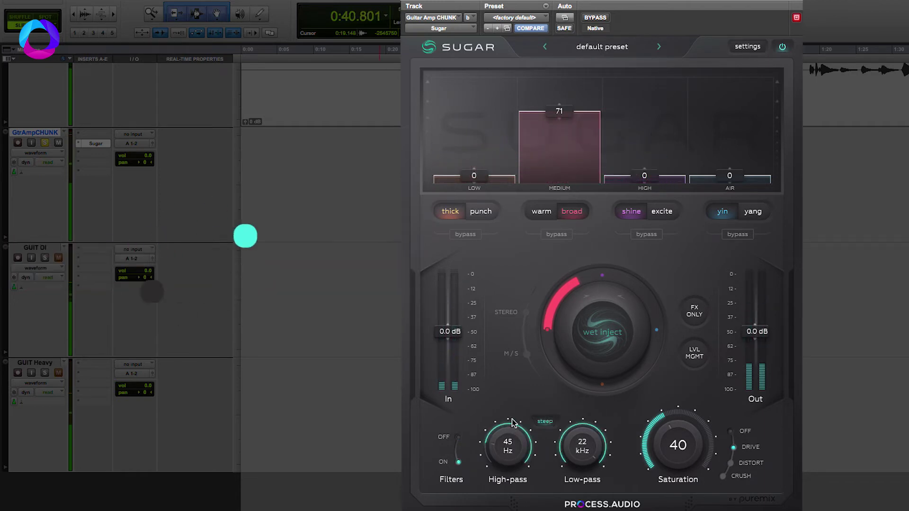
scroll(514, 422, up, 3)
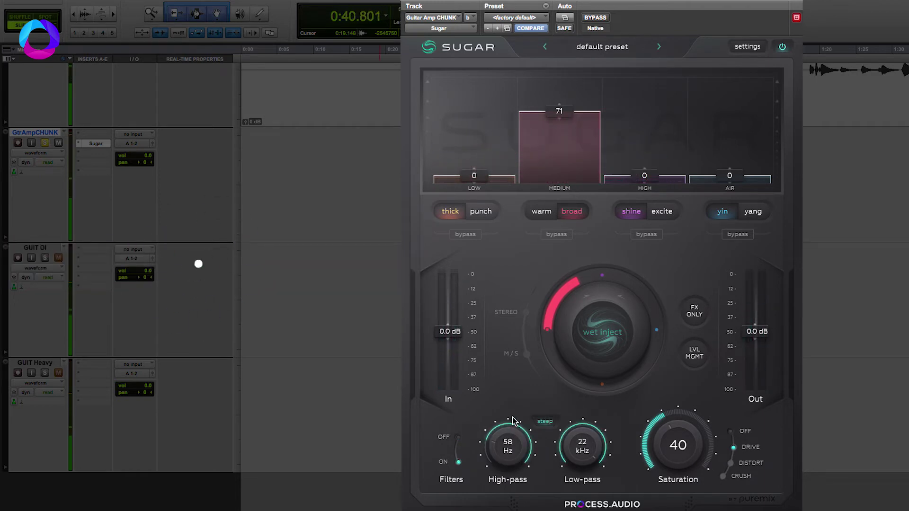
drag(514, 452, 514, 440)
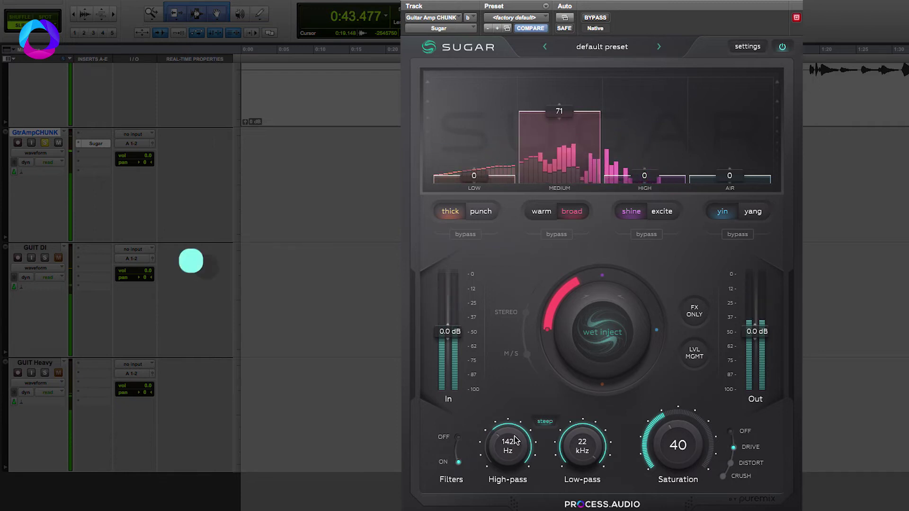
click(459, 440)
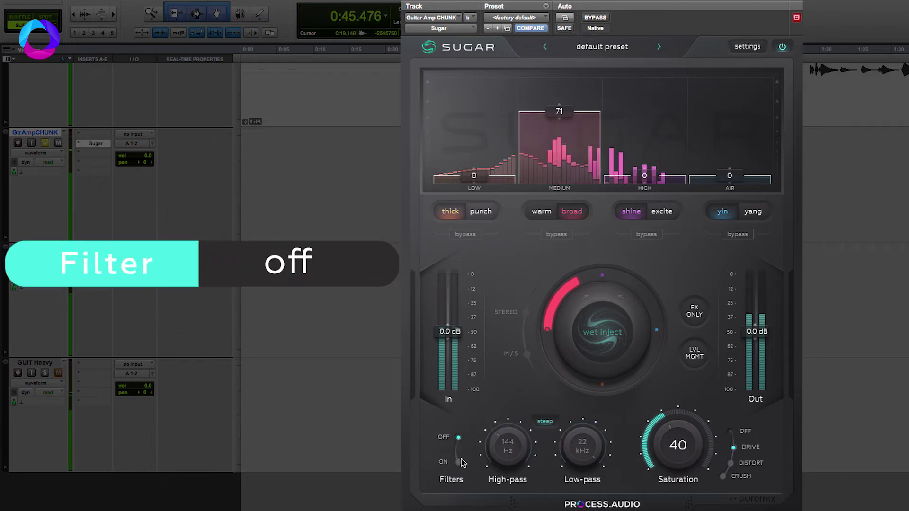
click(462, 458)
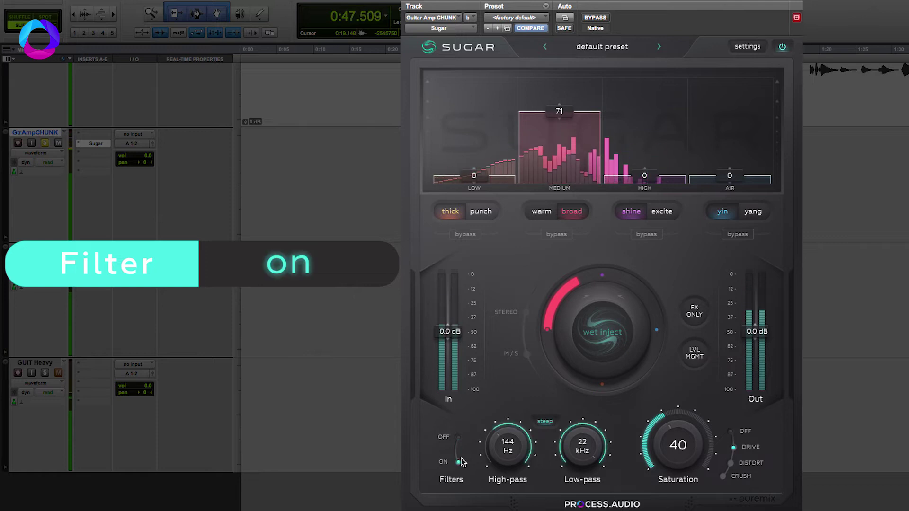
Raise Sugar's high-pass filter on GtrAmpCHUNK to 200 Hz and compare the sound with the filters off and on.
scroll(524, 448, up, 3)
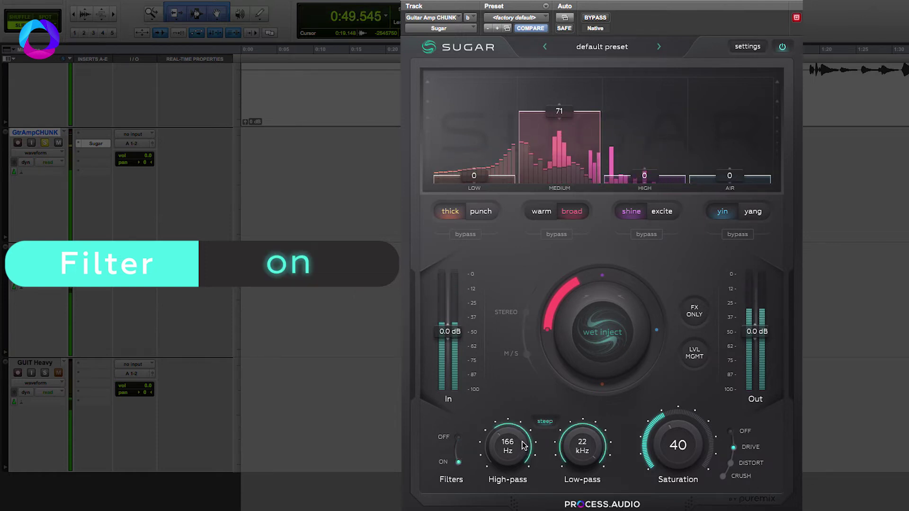
scroll(524, 444, up, 2)
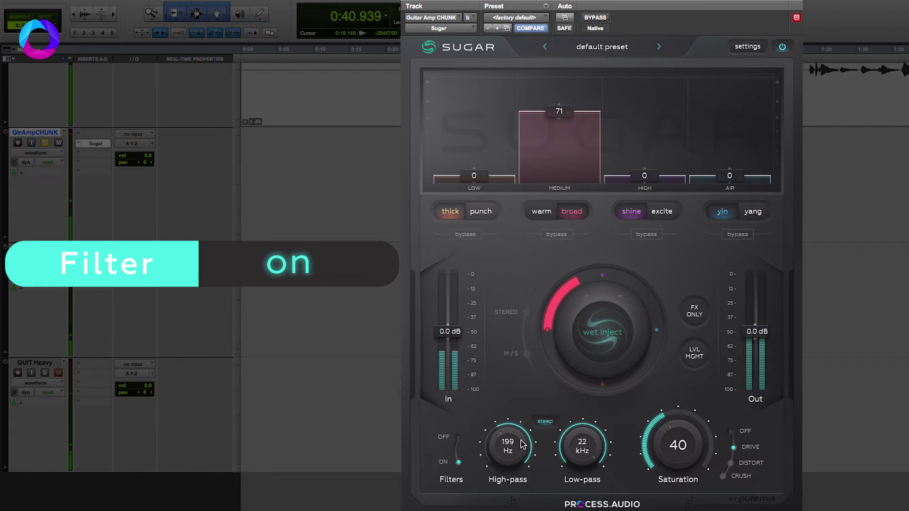
click(458, 456)
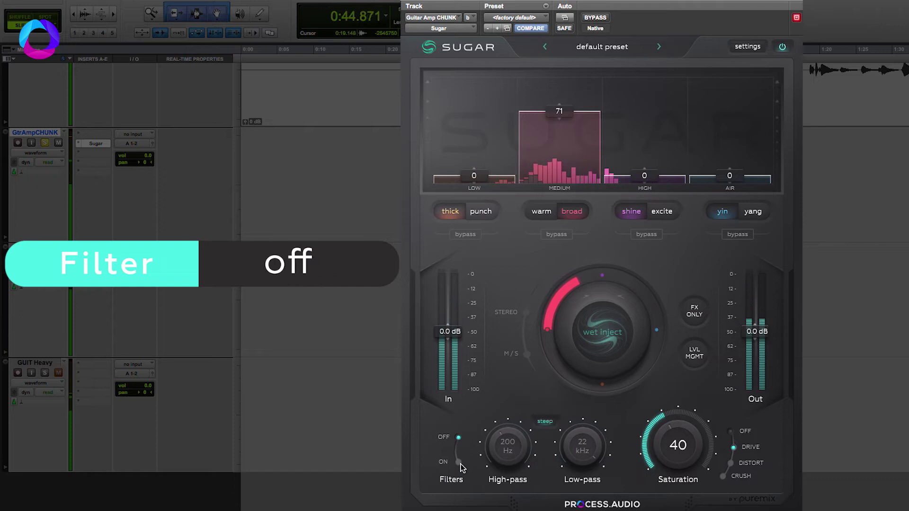
click(460, 463)
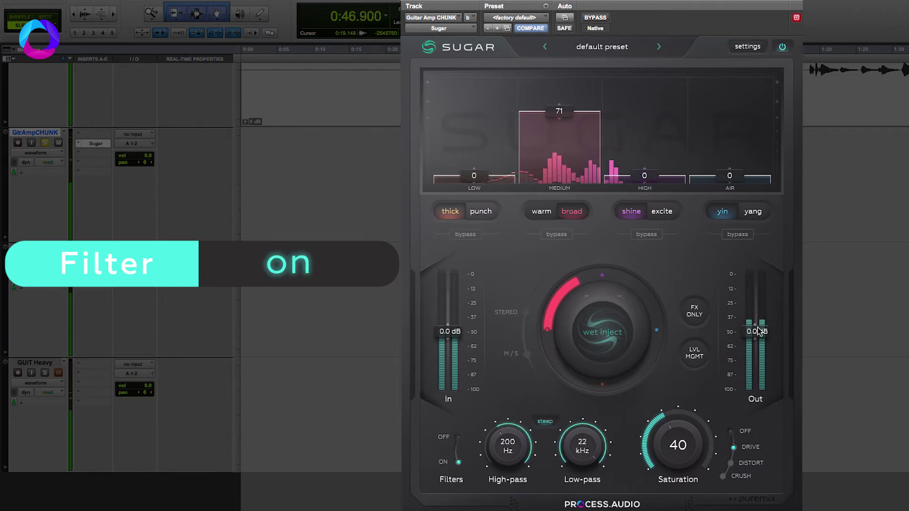
Compare the GtrAmpCHUNK guitar with Sugar bypassed and engaged, and stop playback.
click(784, 47)
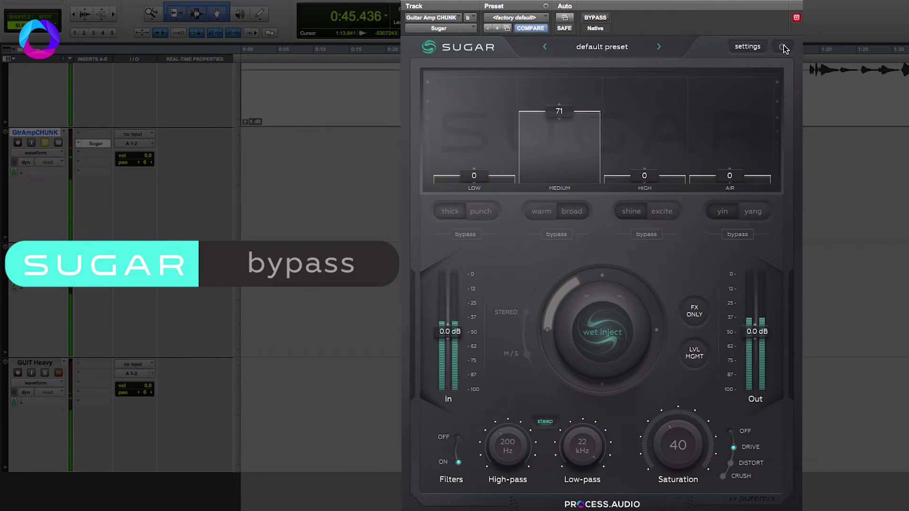
click(784, 48)
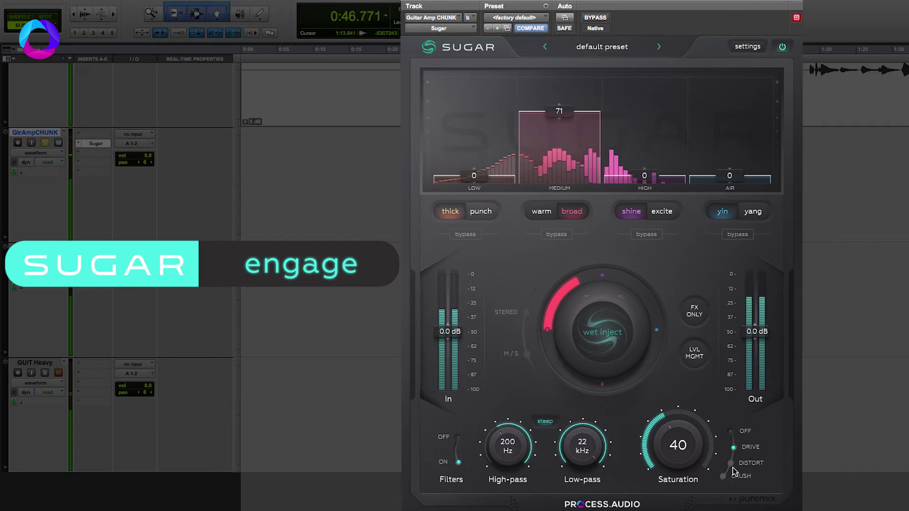
key(space)
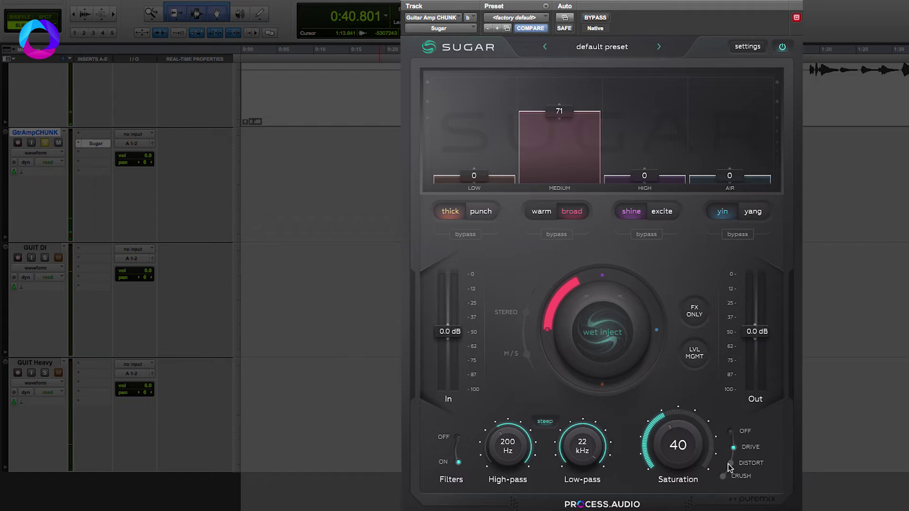
Audition Sugar's Distort and Crush saturation modes on GtrAmpCHUNK, return to Drive, and listen again.
click(730, 464)
key(space)
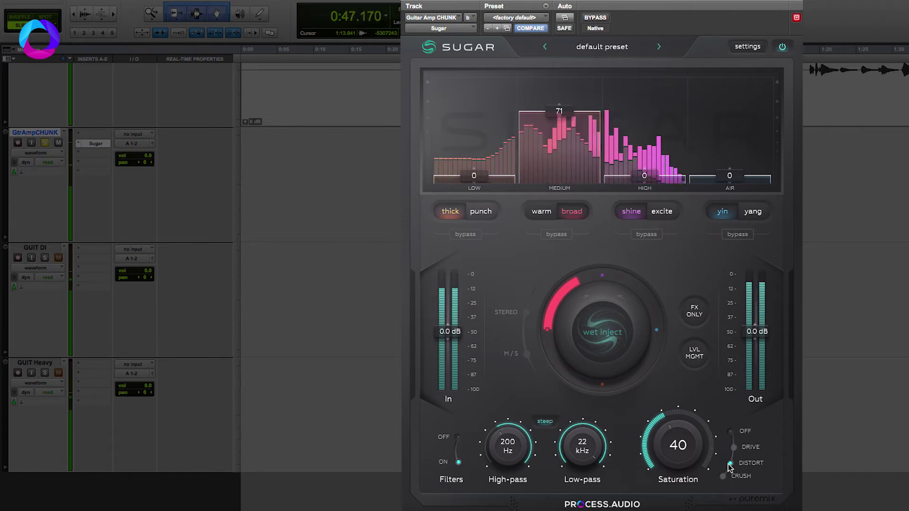
key(space)
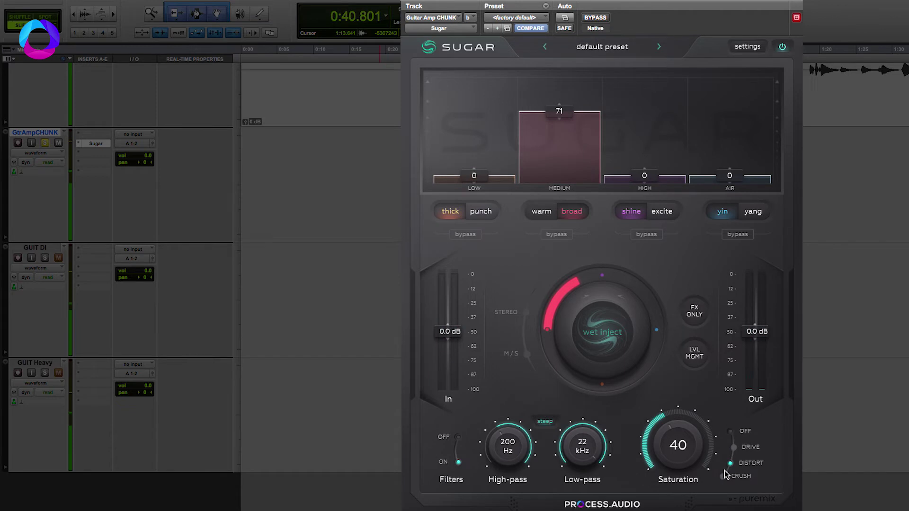
click(724, 478)
key(space)
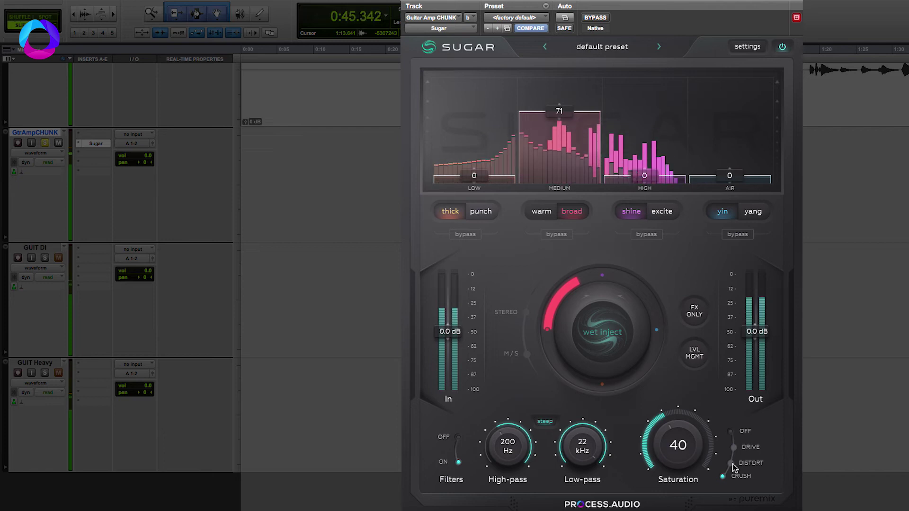
key(space)
key(space)
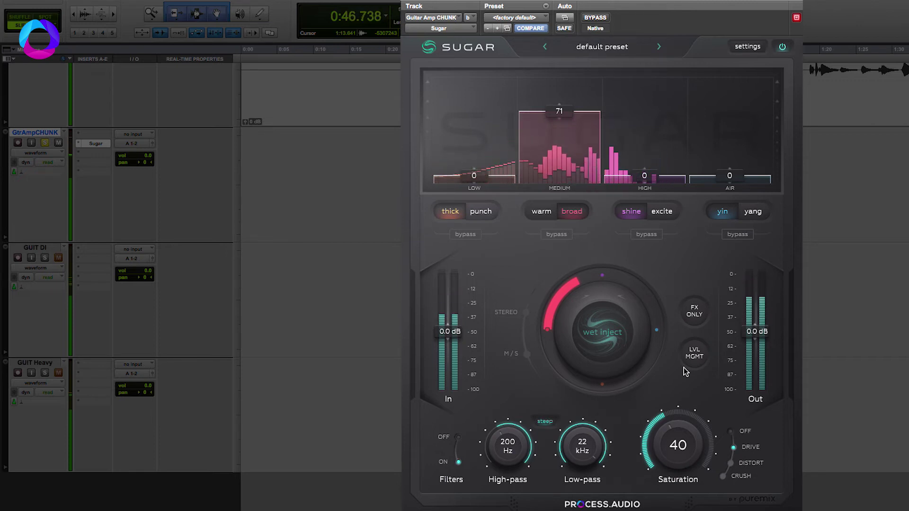
key(space)
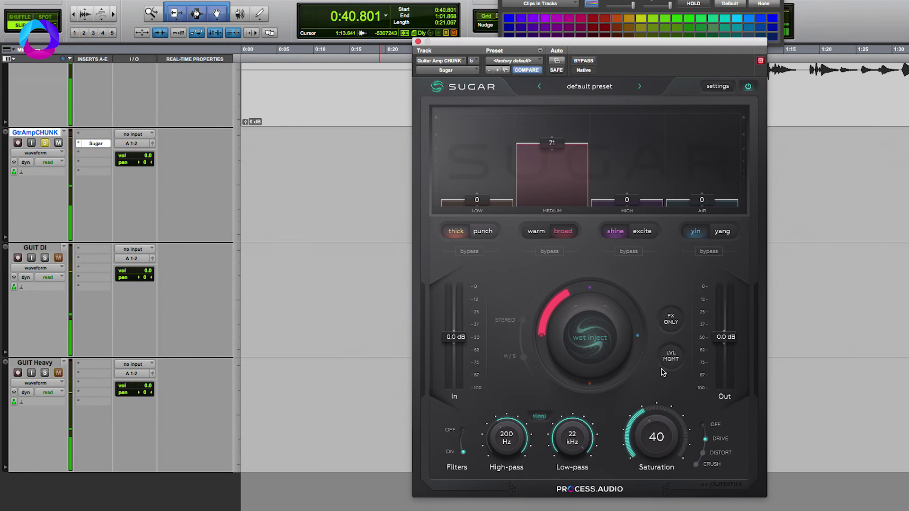
Close the Sugar window, move the solo from GtrAmpCHUNK to the GUIT DI track, and audition the dry guitar.
key(super+w)
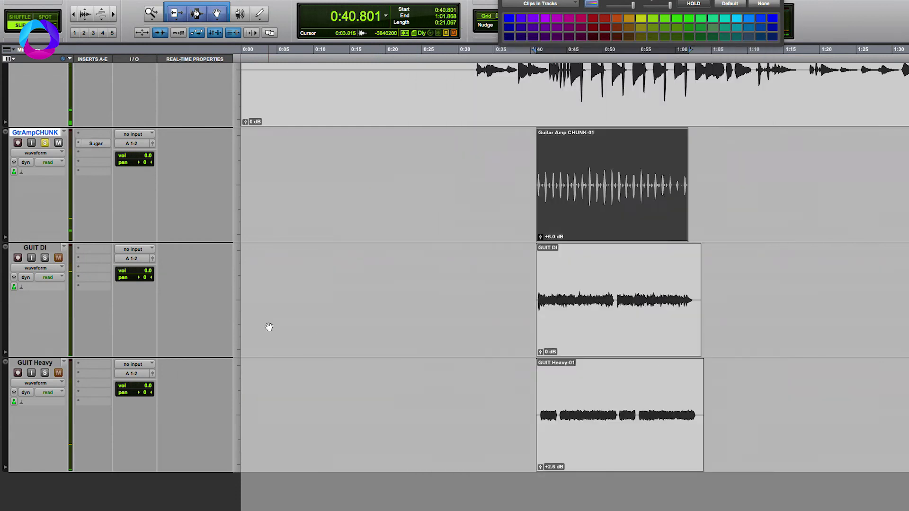
key(space)
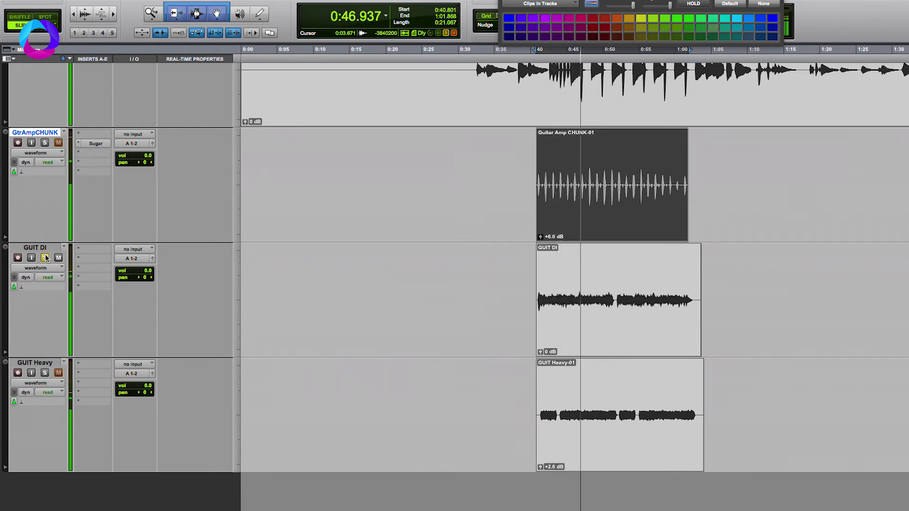
key(space)
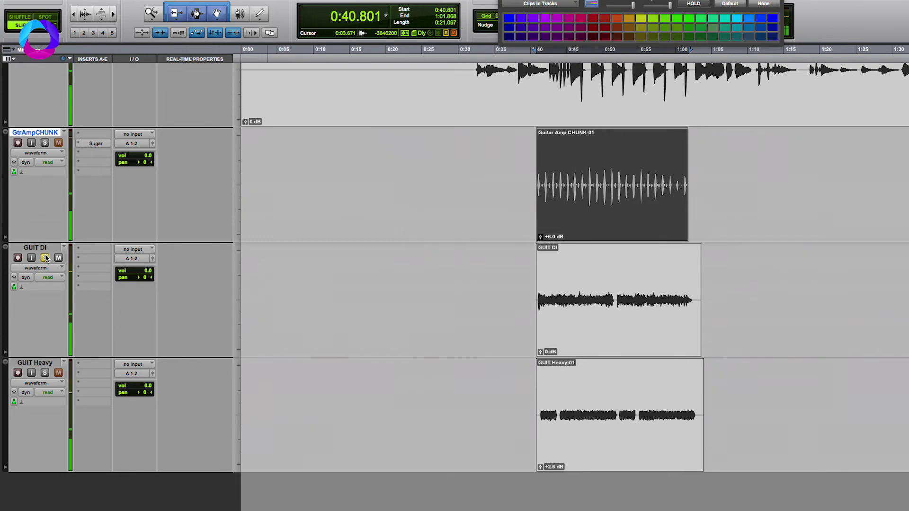
Insert the Sugar plug-in on the first insert slot of the GUIT DI track.
click(87, 258)
click(88, 262)
click(88, 262)
text(sugar)
key(Return)
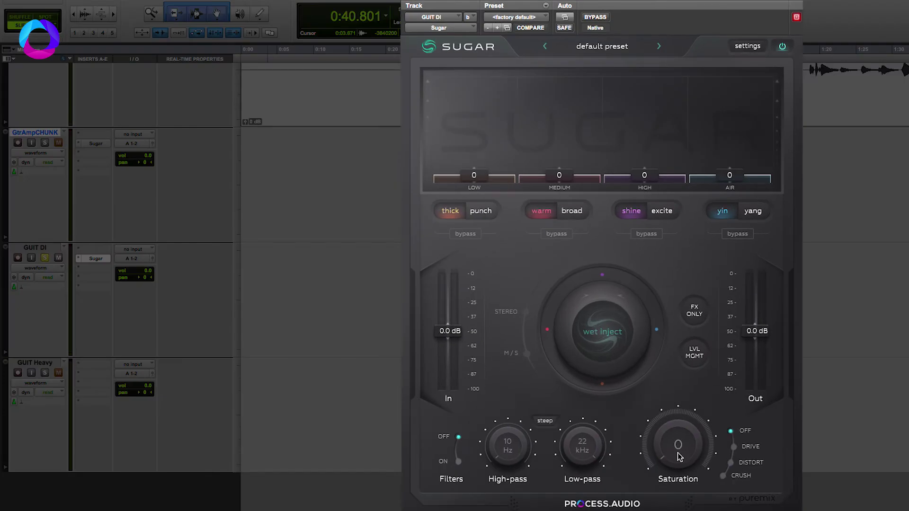
During playback, set Sugar's saturation on GUIT DI to Distort at 77, with steep filters at 254 Hz high-pass and 4.98 kHz low-pass.
key(space)
drag(680, 456, 693, 367)
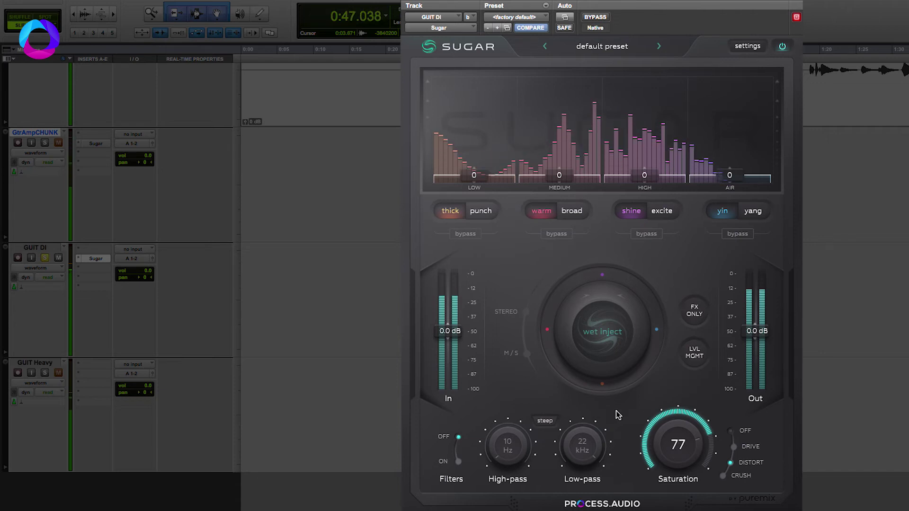
drag(508, 459, 519, 425)
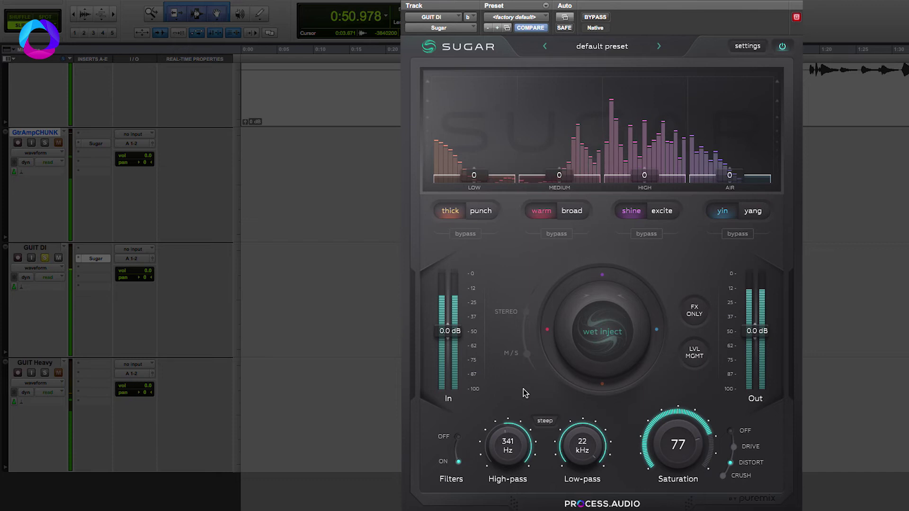
click(545, 421)
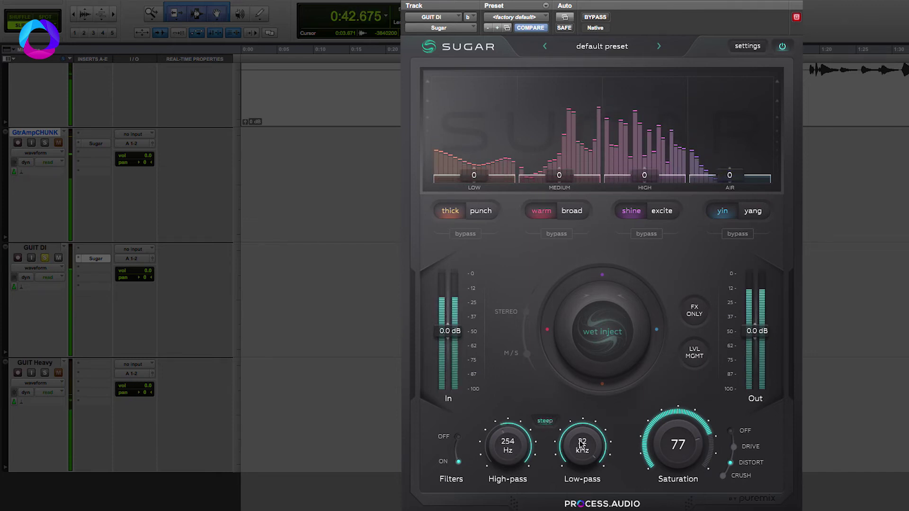
drag(570, 492, 571, 507)
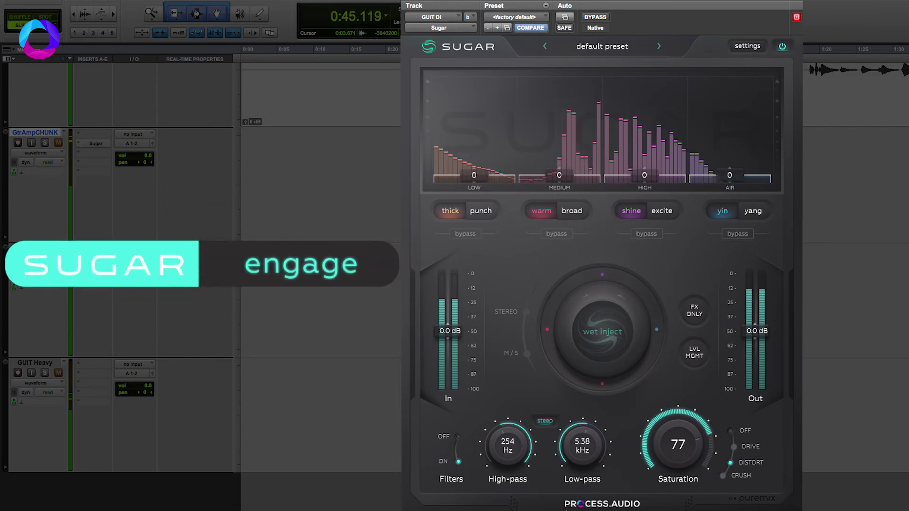
Compare the GUIT DI guitar with Sugar bypassed and engaged, and stop playback.
click(782, 48)
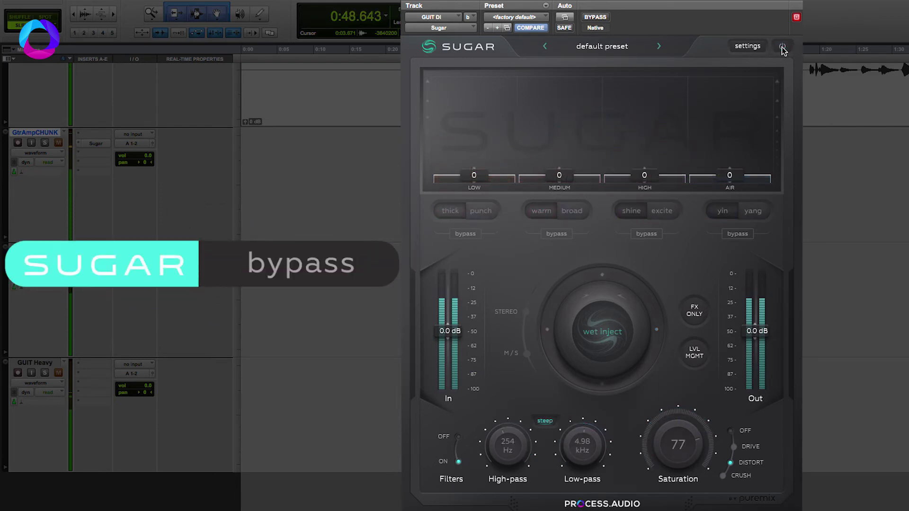
click(782, 47)
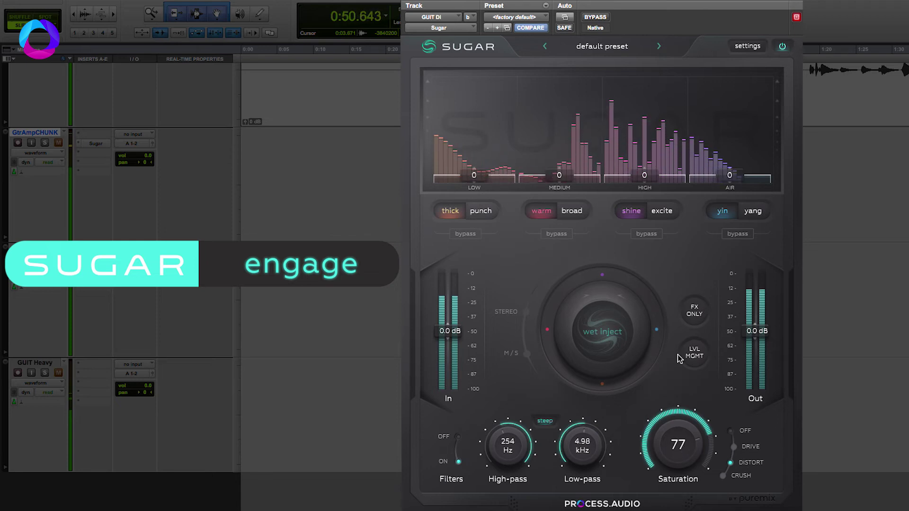
key(space)
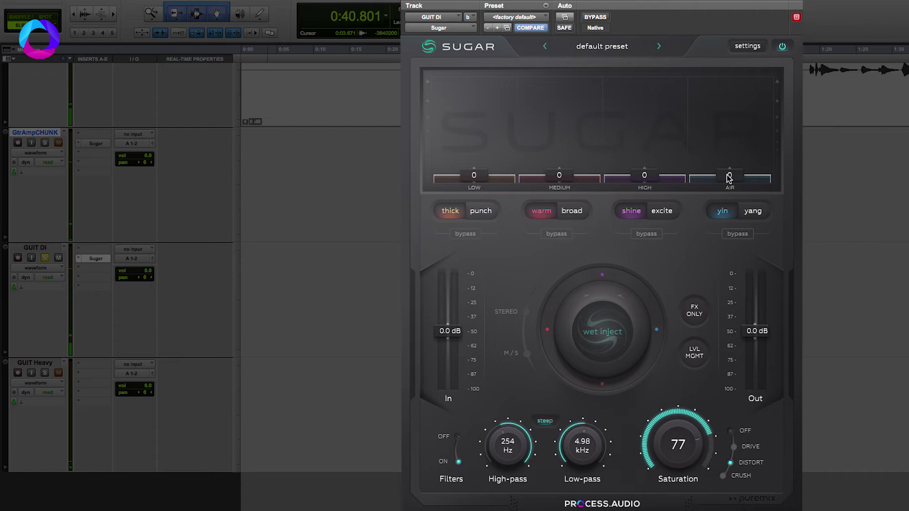
Raise Sugar's High band on GUIT DI to 66 during playback, switch it to excite, and lower the band slightly.
key(space)
drag(645, 175, 652, 81)
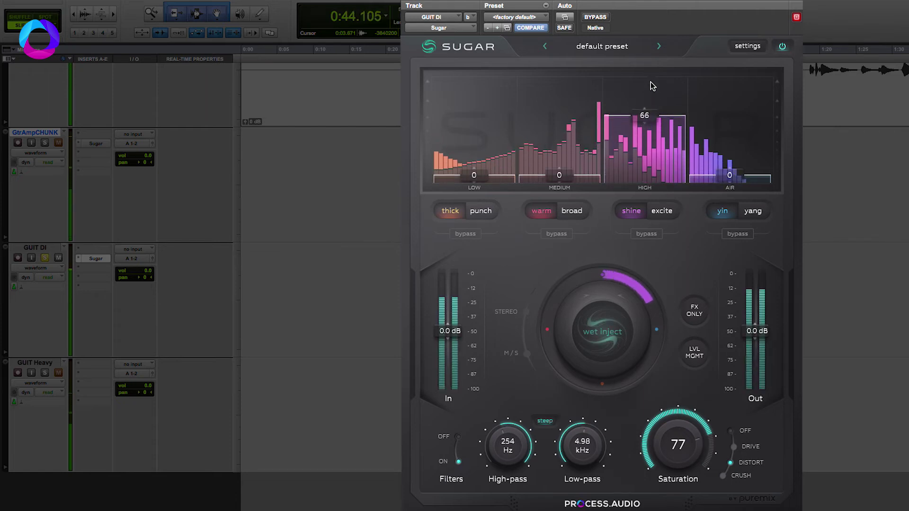
click(662, 211)
drag(645, 122, 647, 125)
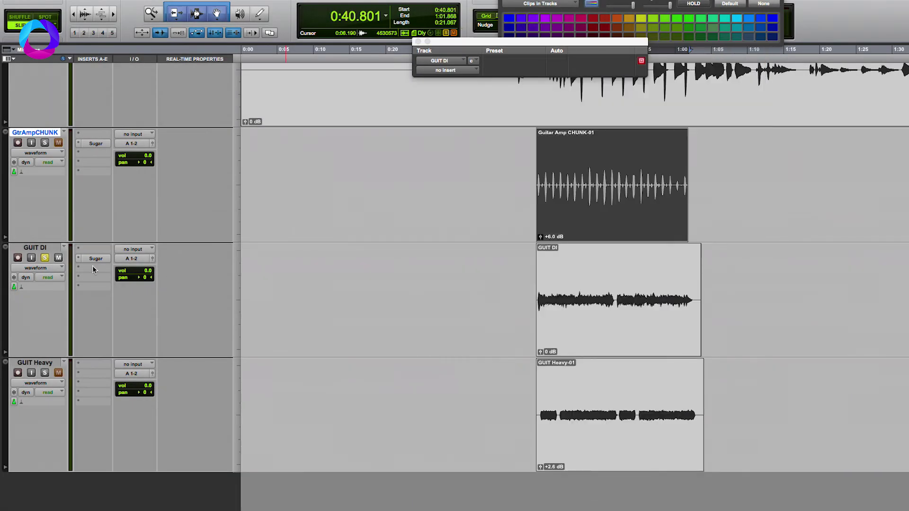
Insert the EchoBoy plug-in after Sugar on the GUIT DI track.
click(92, 265)
mouse_move(94, 270)
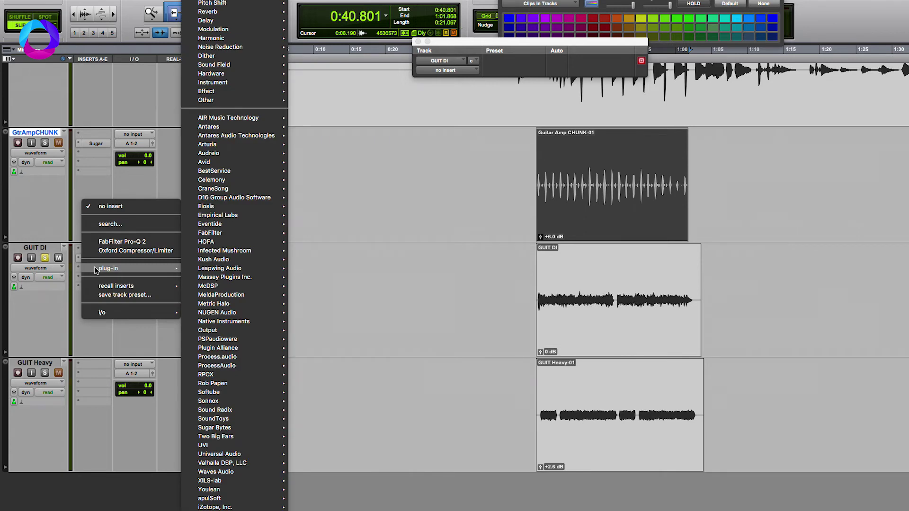
text(echo)
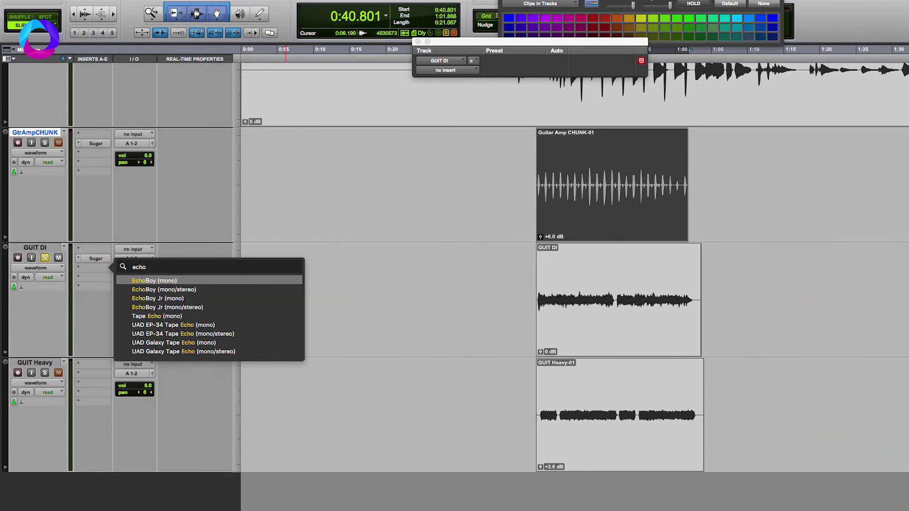
key(Return)
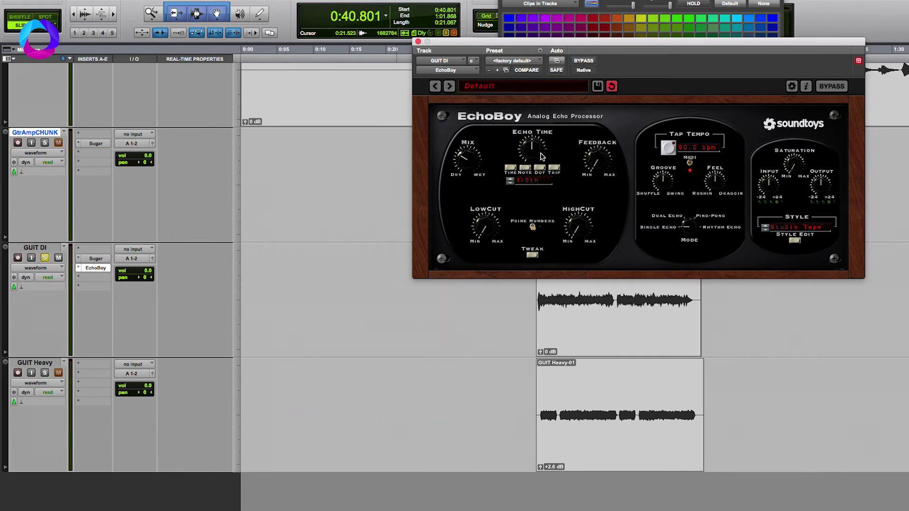
Tap EchoBoy's tempo on GUIT DI to 177.5 bpm during playback and set a 1/4 note echo time.
click(669, 147)
click(668, 147)
click(620, 160)
click(620, 161)
click(621, 161)
click(621, 161)
Raise EchoBoy's feedback and low cut on GUIT DI, close the plug-in window and stop playback.
drag(532, 186, 464, 178)
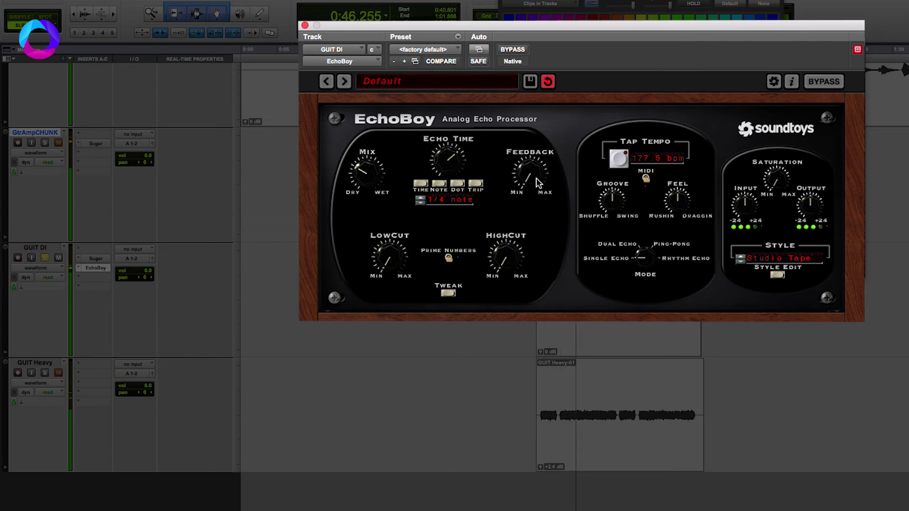
drag(403, 253, 411, 222)
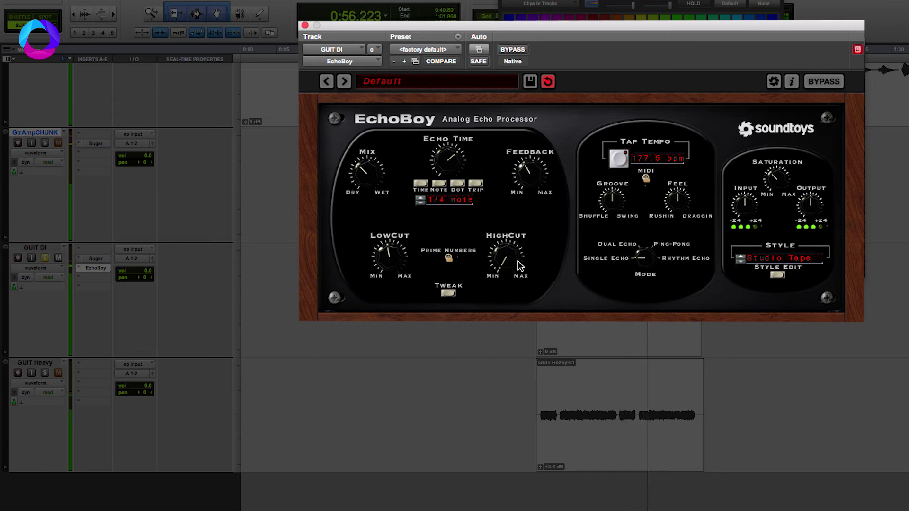
key(super+w)
key(space)
Compare the GUIT DI guitar with both Sugar and EchoBoy bypassed and engaged, and review its Sugar settings during playback.
click(43, 249)
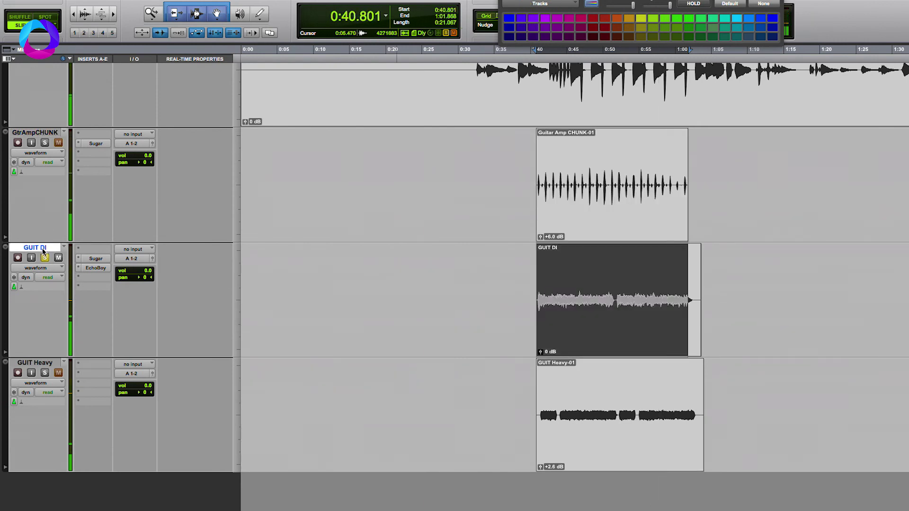
key(shift+a)
key(space)
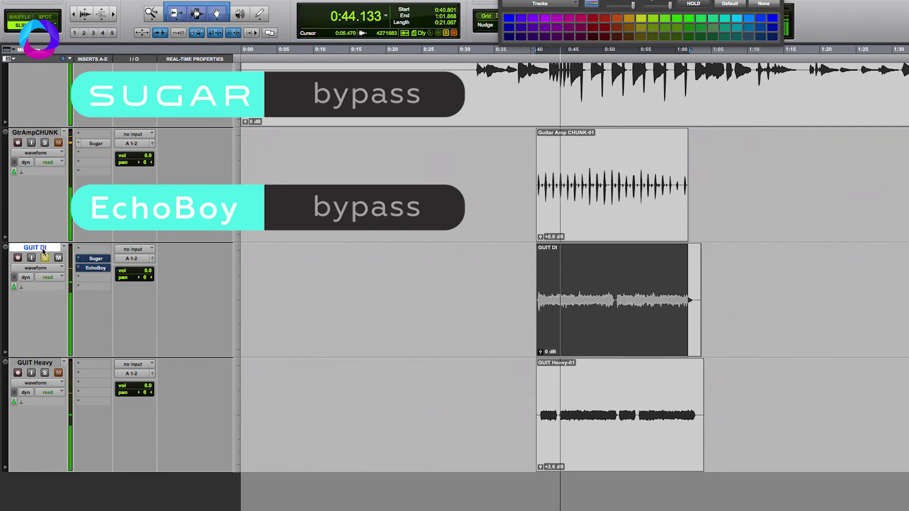
key(space)
key(shift+a)
key(space)
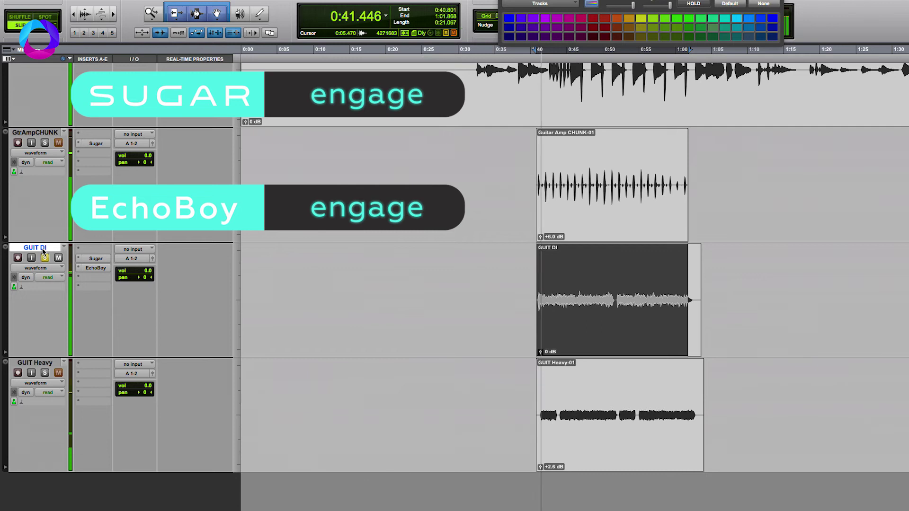
click(99, 260)
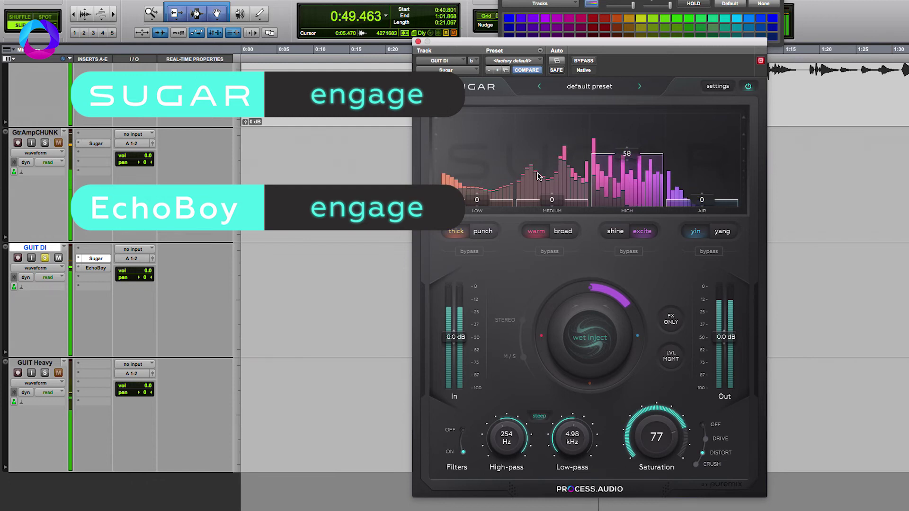
key(space)
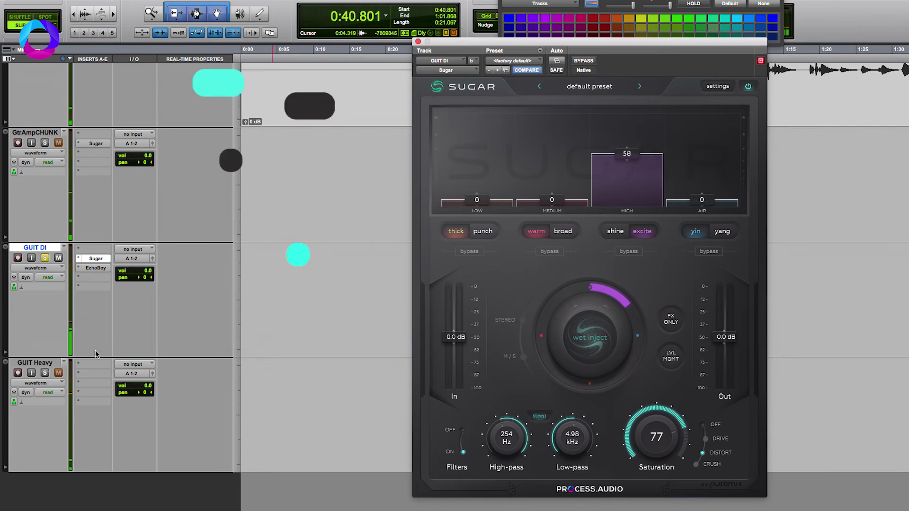
Solo the GUIT Heavy track, close the Sugar window and raise the GUIT Heavy clip gain to +8.6 dB during playback.
click(46, 372)
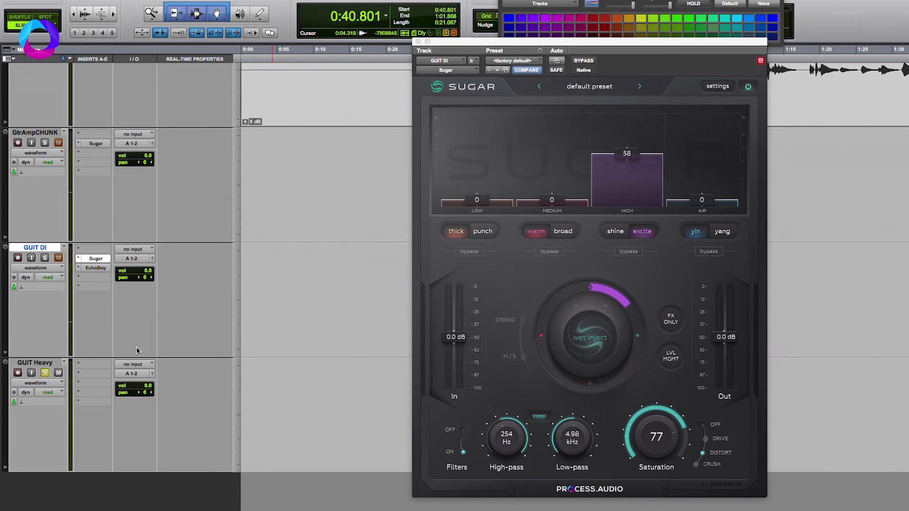
key(super+w)
key(space)
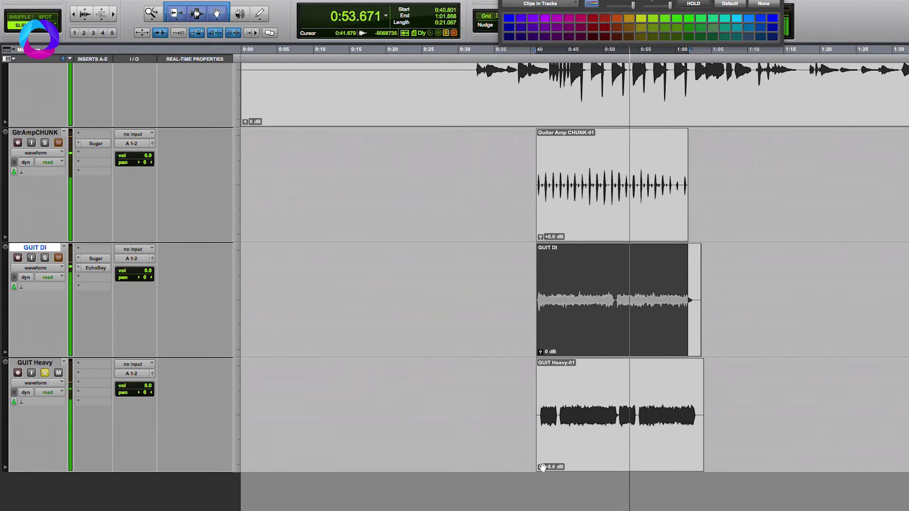
key(space)
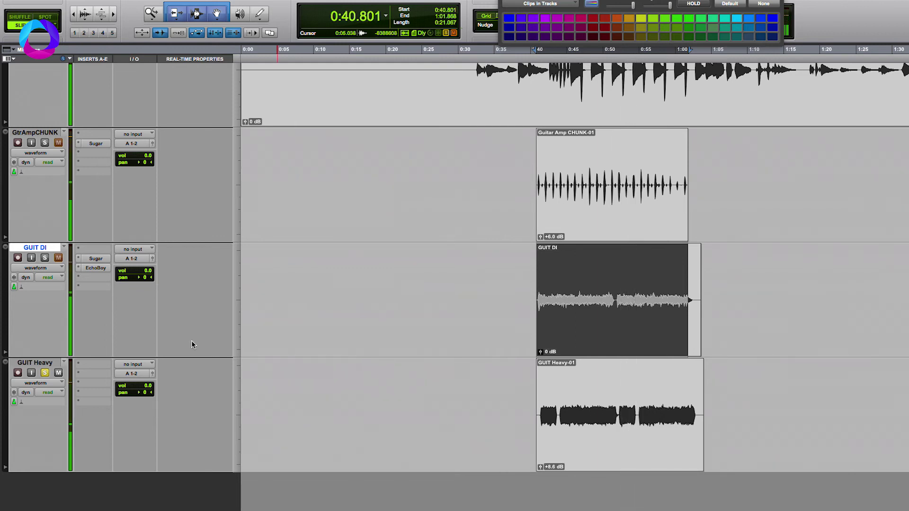
Insert the mono Sugar plug-in on the GUIT Heavy track and move its window aside.
click(101, 377)
text(sugar)
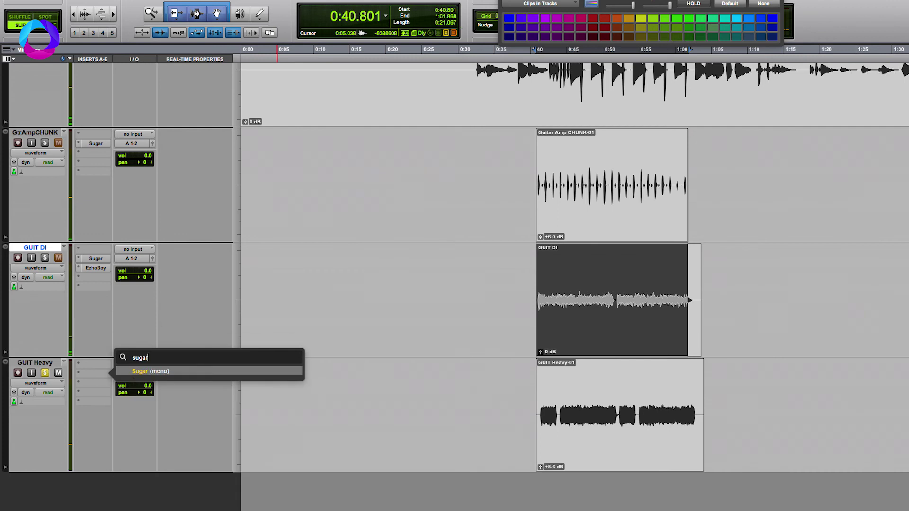
key(Return)
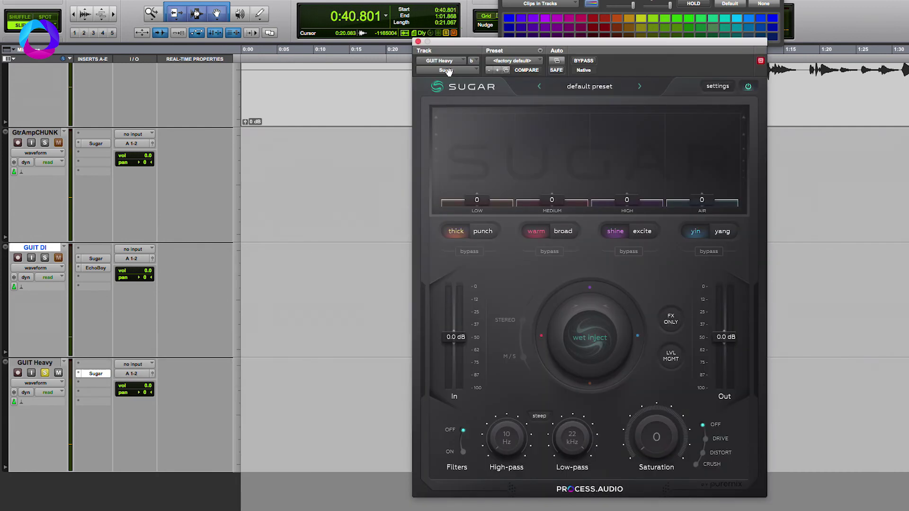
drag(498, 48, 678, 88)
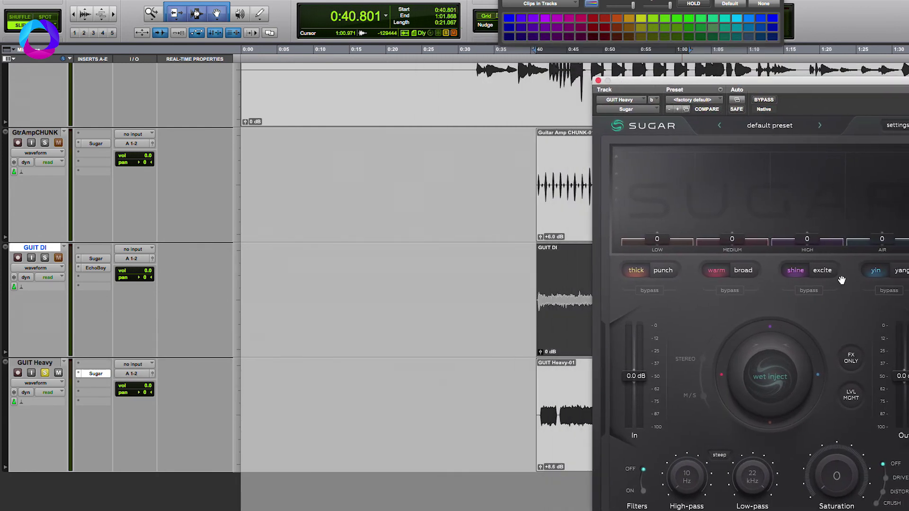
During playback, raise Sugar's High band on GUIT Heavy to 50 and set the Medium band to broad at 70.
key(space)
drag(793, 244, 806, 168)
drag(743, 147, 743, 150)
drag(672, 189, 676, 115)
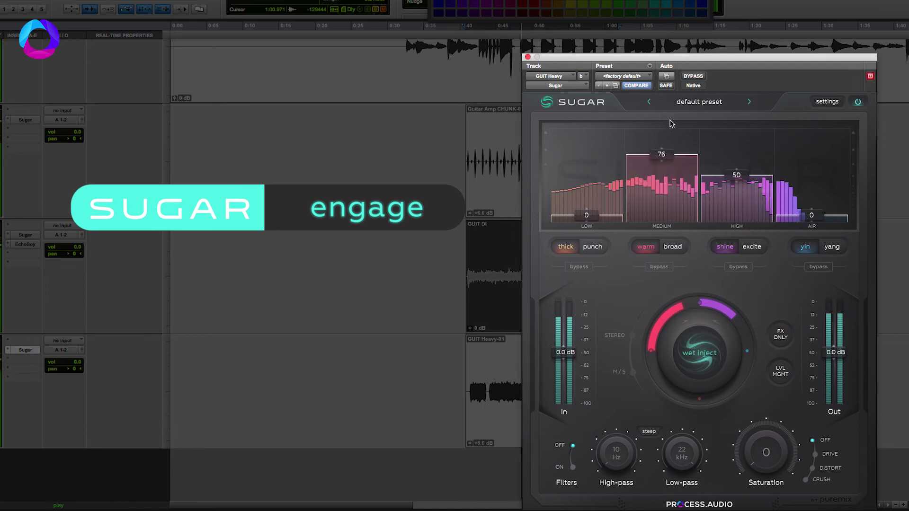
click(678, 246)
drag(663, 159, 666, 166)
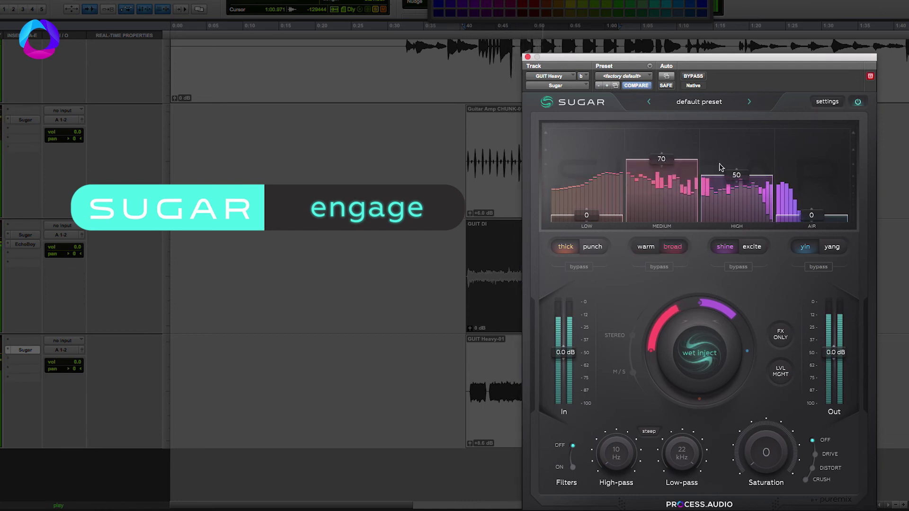
Compare GUIT Heavy with Sugar bypassed and engaged, and audition the High band's excite mode.
click(858, 104)
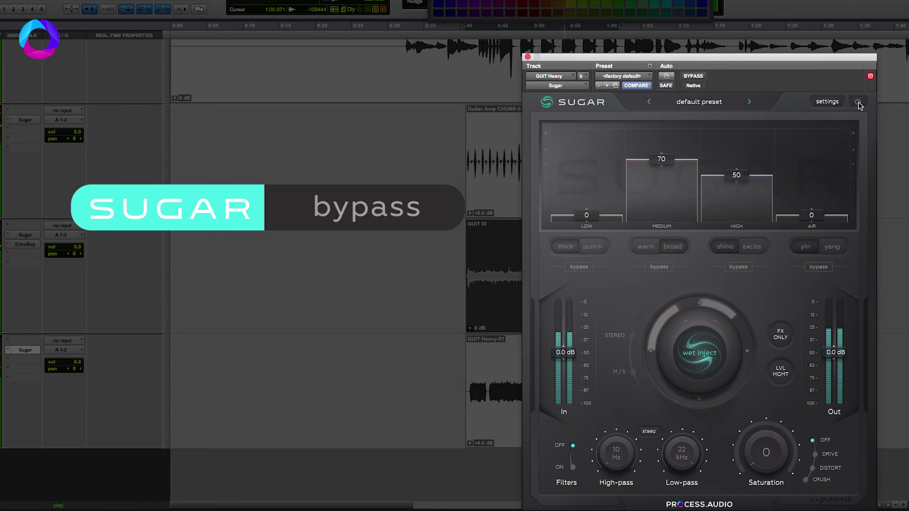
key(ctrl+b)
click(753, 248)
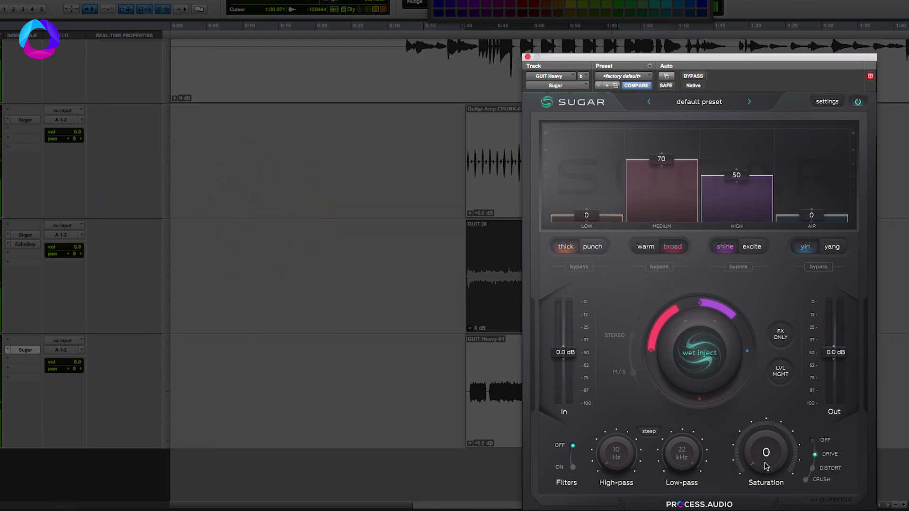
Set Sugar's saturation on GUIT Heavy to Drive at 40 with output at -2.4 dB, and compare with bypass.
key(space)
drag(766, 466, 780, 415)
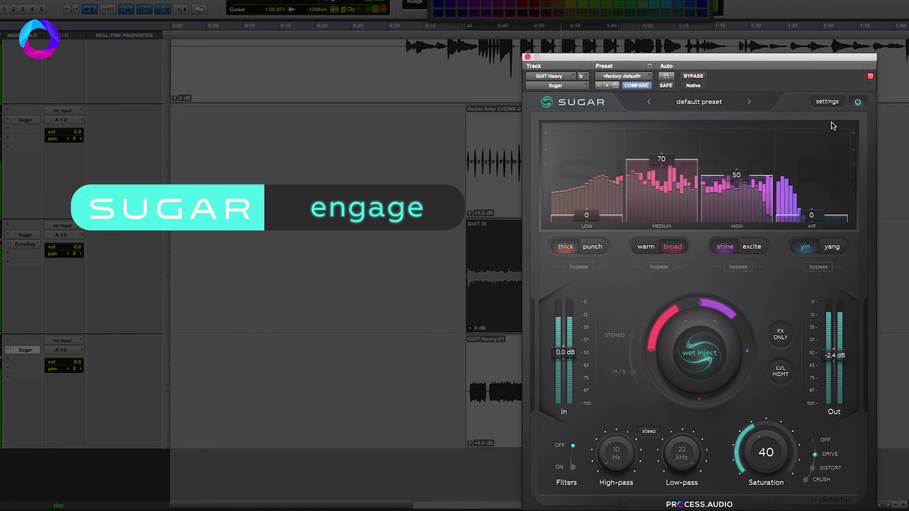
click(862, 102)
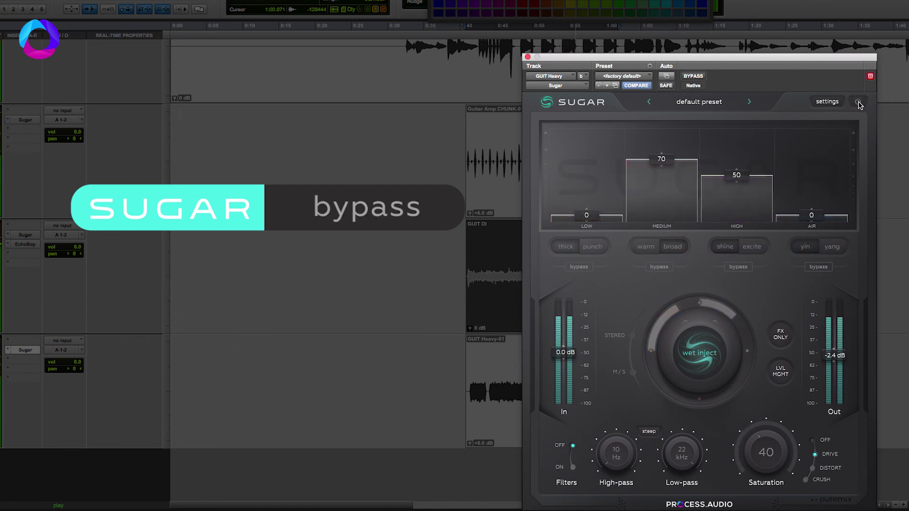
click(859, 103)
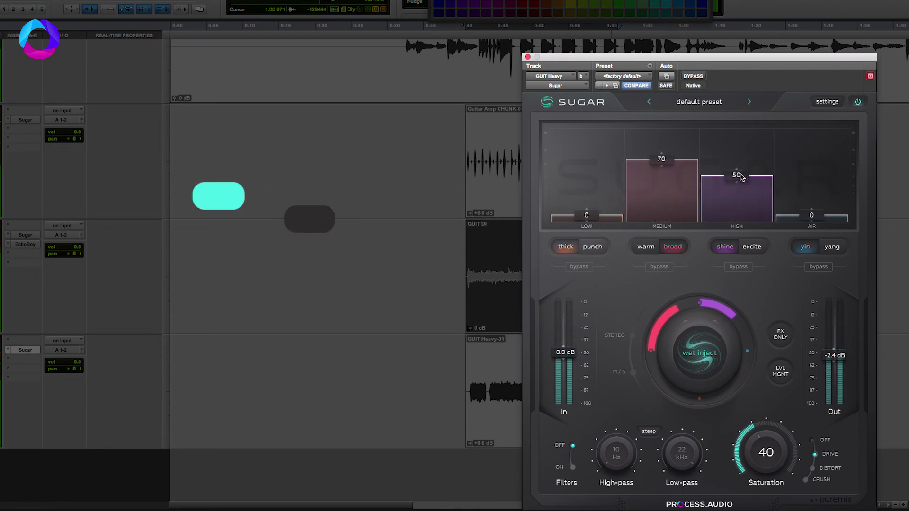
Lower Sugar's High band on GUIT Heavy to 40 and its output to -3.0 dB, comparing bypassed and engaged playback.
drag(744, 197, 742, 188)
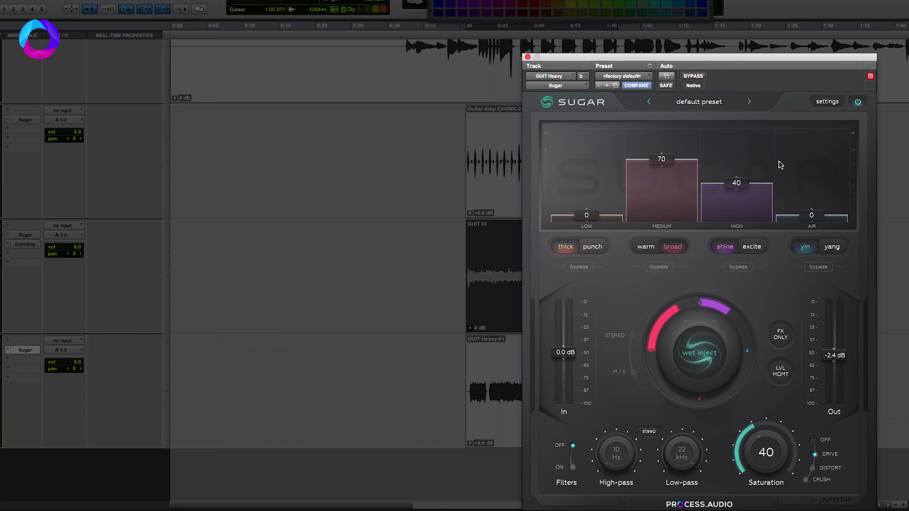
click(858, 102)
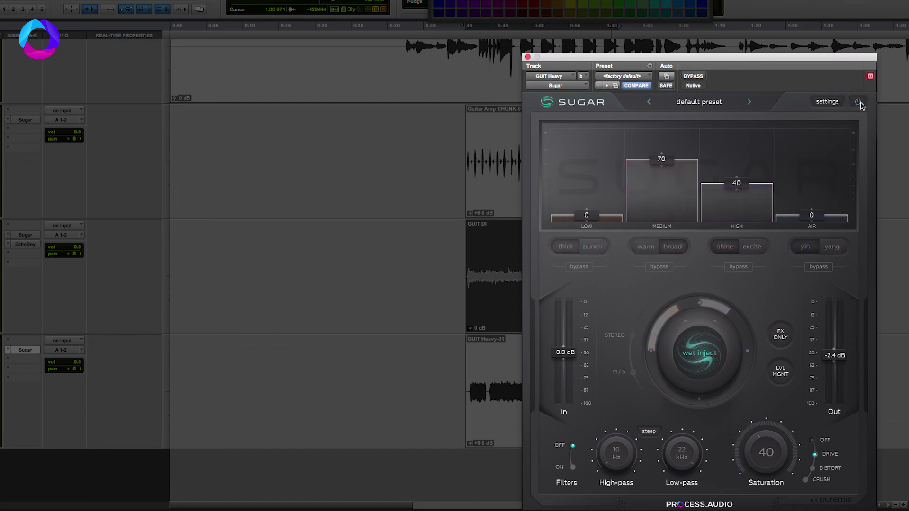
key(space)
drag(838, 362, 839, 356)
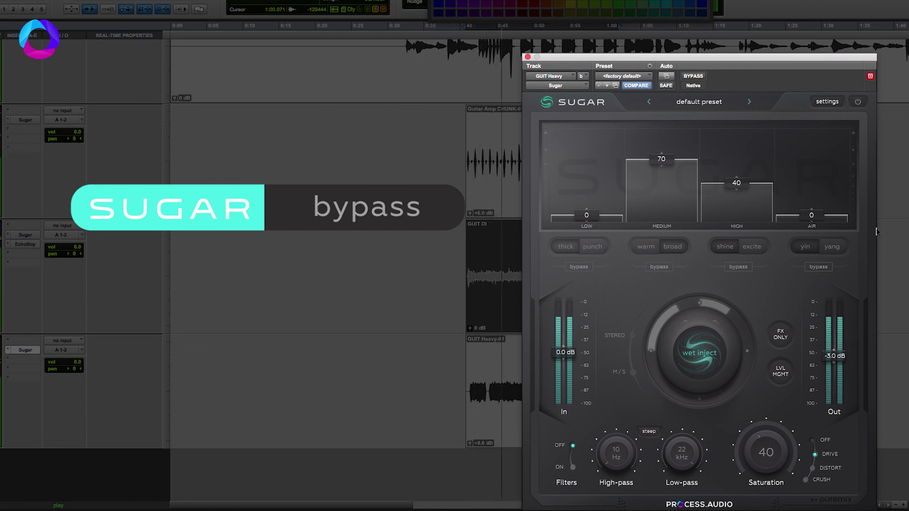
click(859, 102)
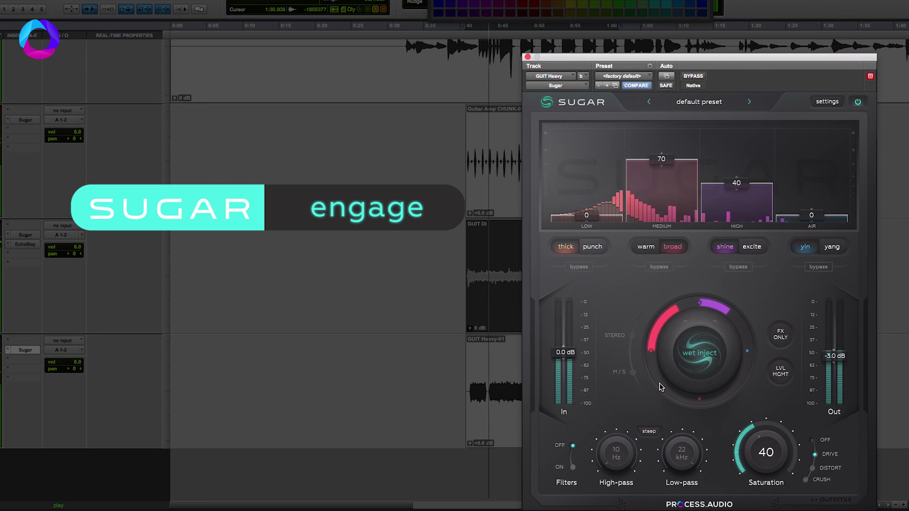
key(space)
Enable Sugar's steep filters on GUIT Heavy and set the high-pass to 67 Hz during playback.
click(573, 466)
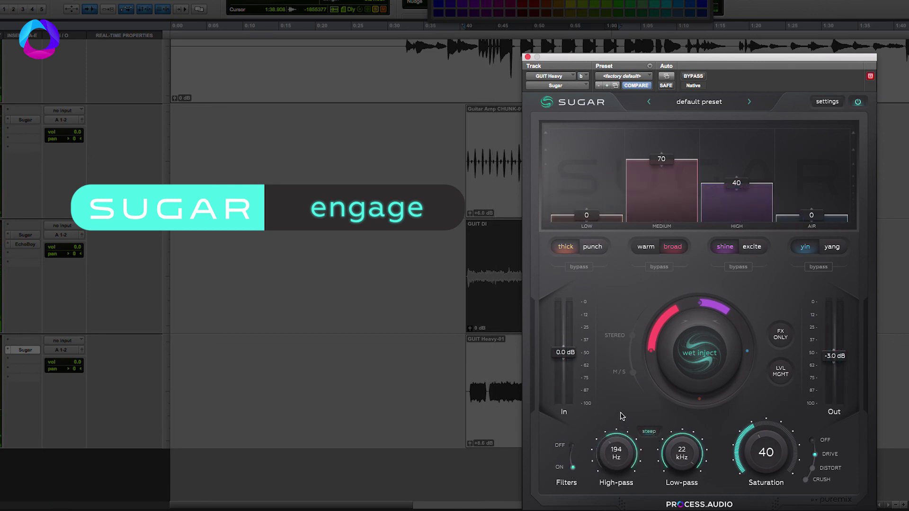
key(space)
drag(616, 454, 615, 471)
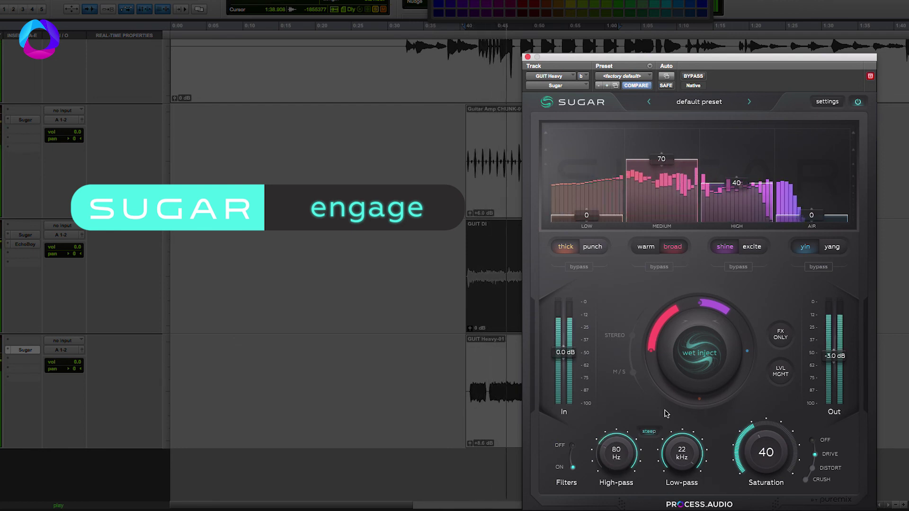
drag(618, 450, 621, 457)
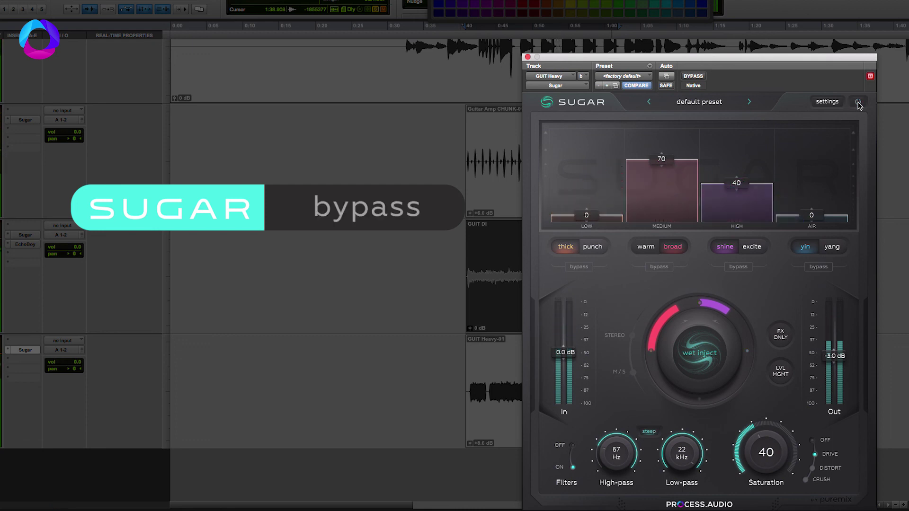
Lower Sugar's output on GUIT Heavy to -4.0 dB while comparing the bypassed and engaged sound.
click(859, 102)
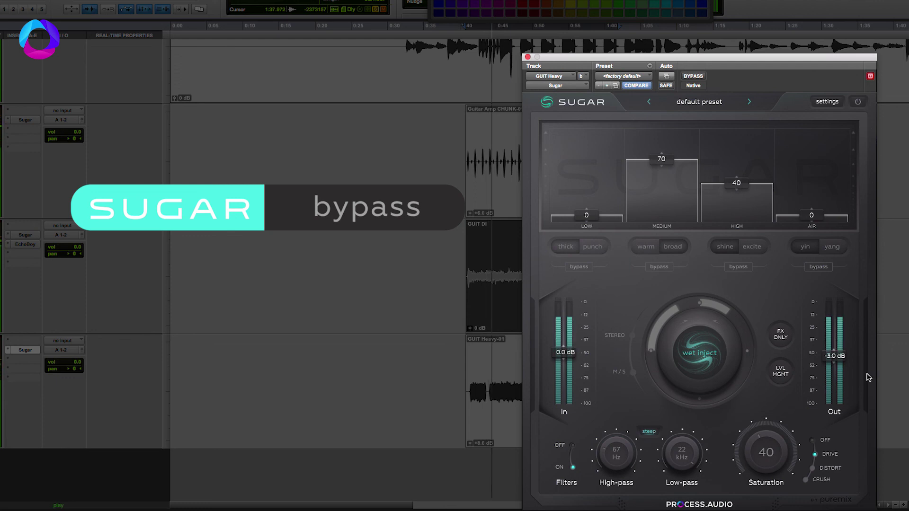
drag(844, 358, 843, 361)
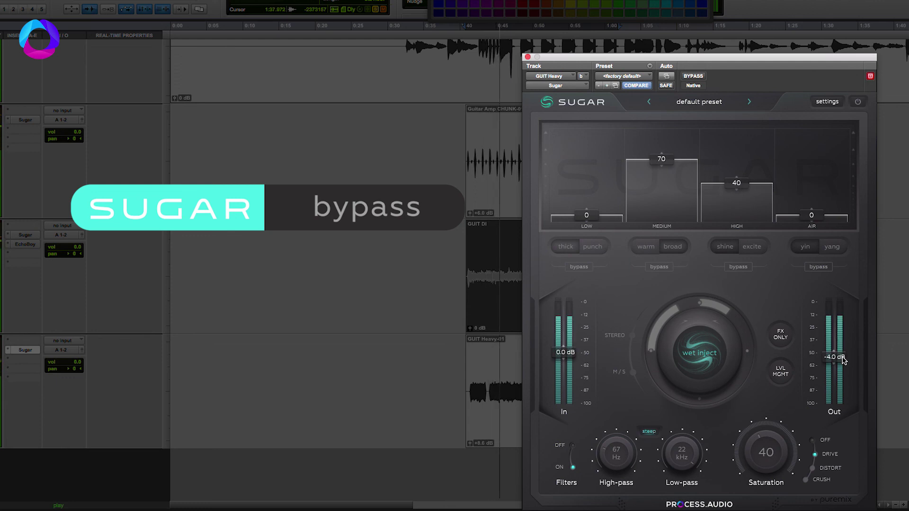
click(858, 103)
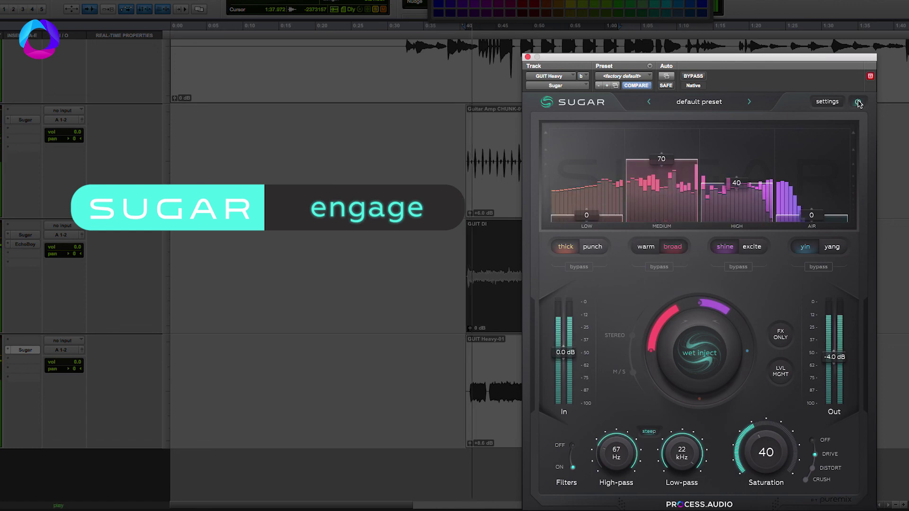